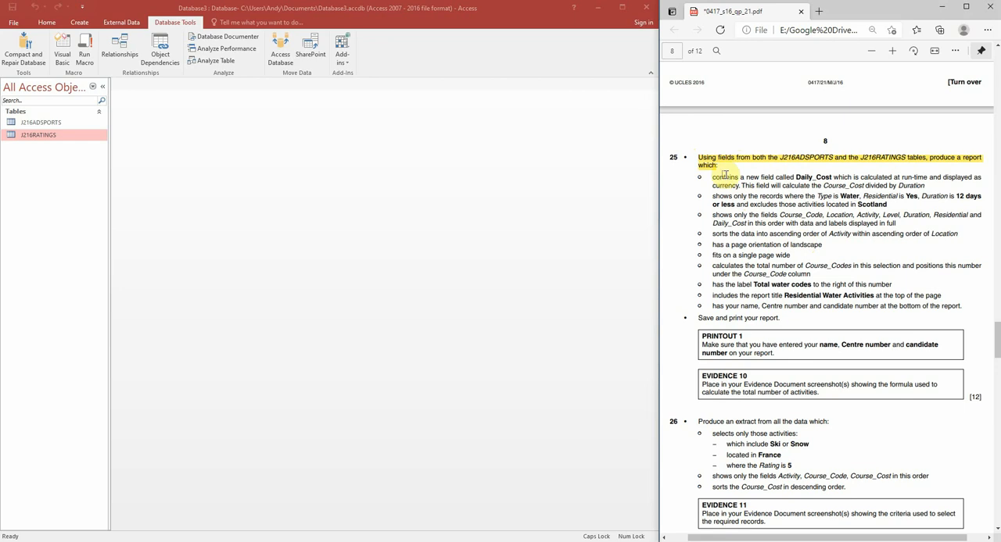
Step: Highlight the Daily_Cost field requirement and the record selection criteria under question 25 of the exam paper
{"action": "left_click_drag", "start_coordinate": [712, 177], "coordinate": [925, 186]}
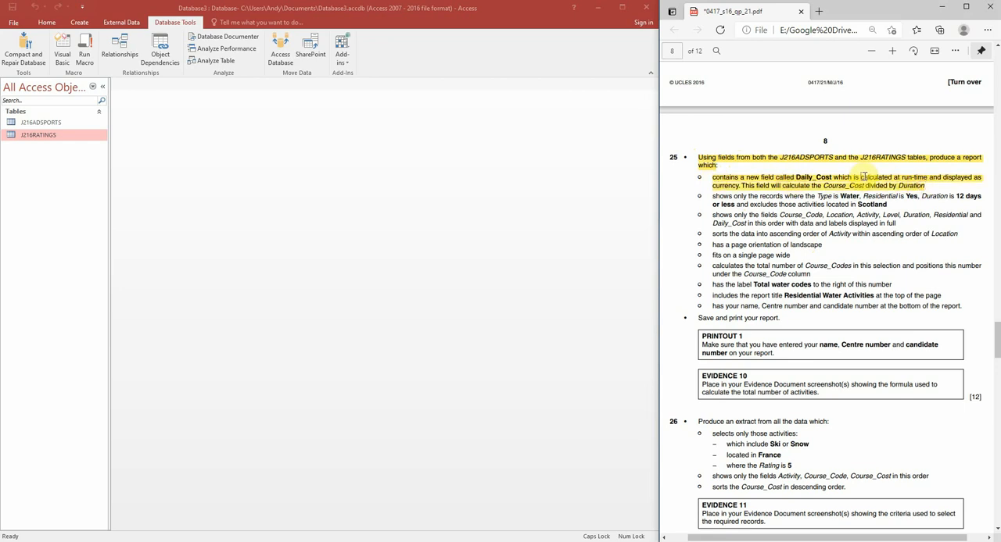
{"action": "left_click_drag", "start_coordinate": [713, 196], "coordinate": [890, 207]}
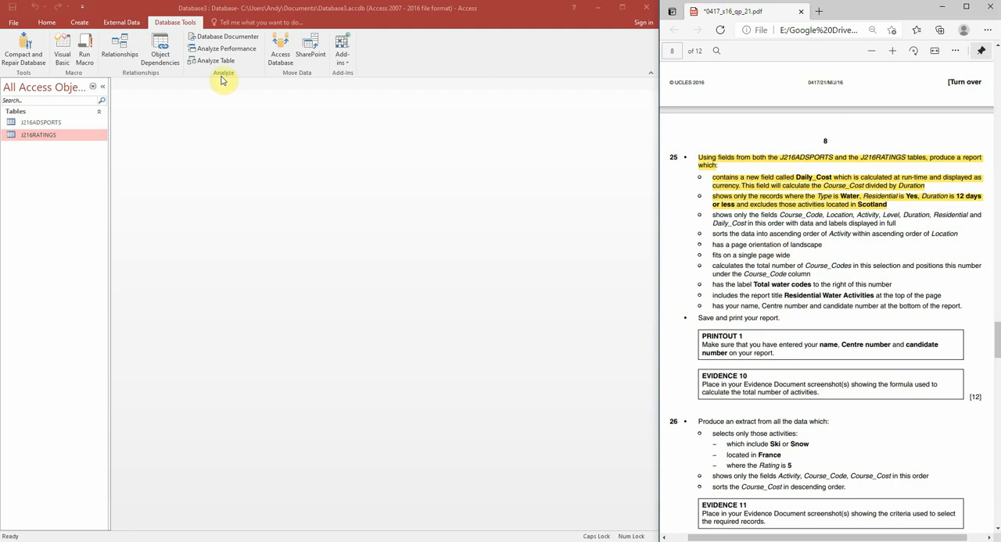
Step: Create a new query in Design view with the J216ADSPORTS and J216RATINGS tables, and enlarge the J216ADSPORTS field list to show all fields
{"action": "left_click", "coordinate": [85, 25]}
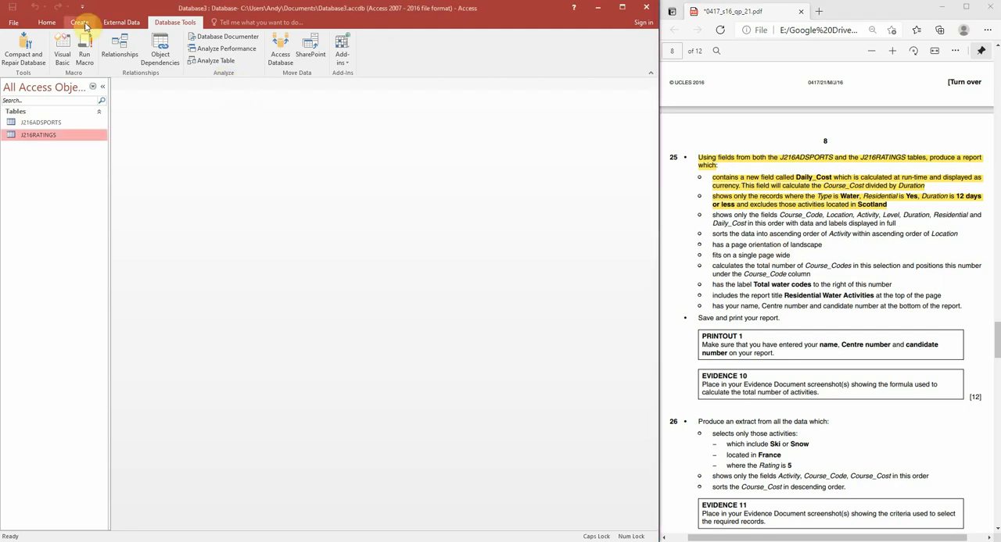
{"action": "left_click", "coordinate": [85, 25]}
{"action": "left_click", "coordinate": [151, 53]}
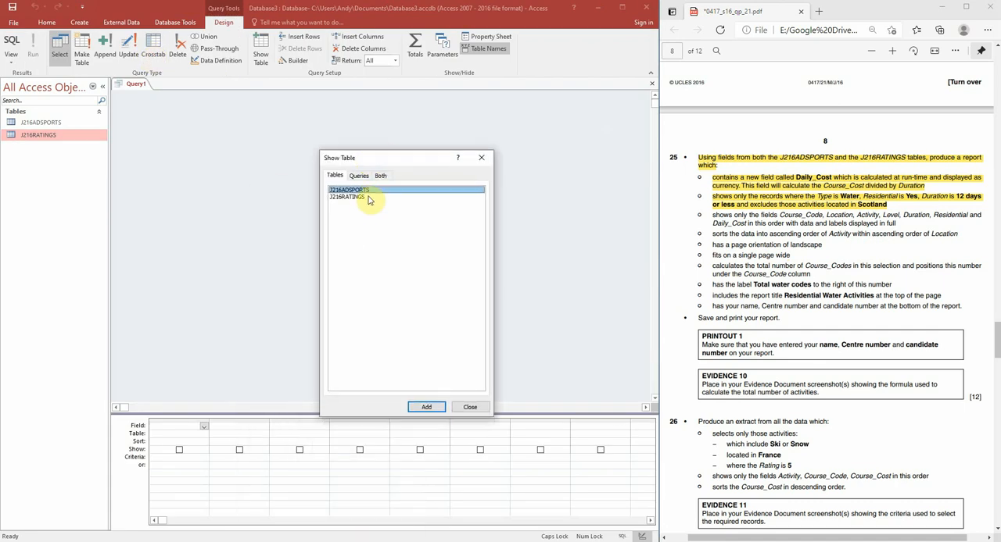
{"action": "double_click", "coordinate": [368, 190]}
{"action": "double_click", "coordinate": [366, 197]}
{"action": "left_click", "coordinate": [481, 158]}
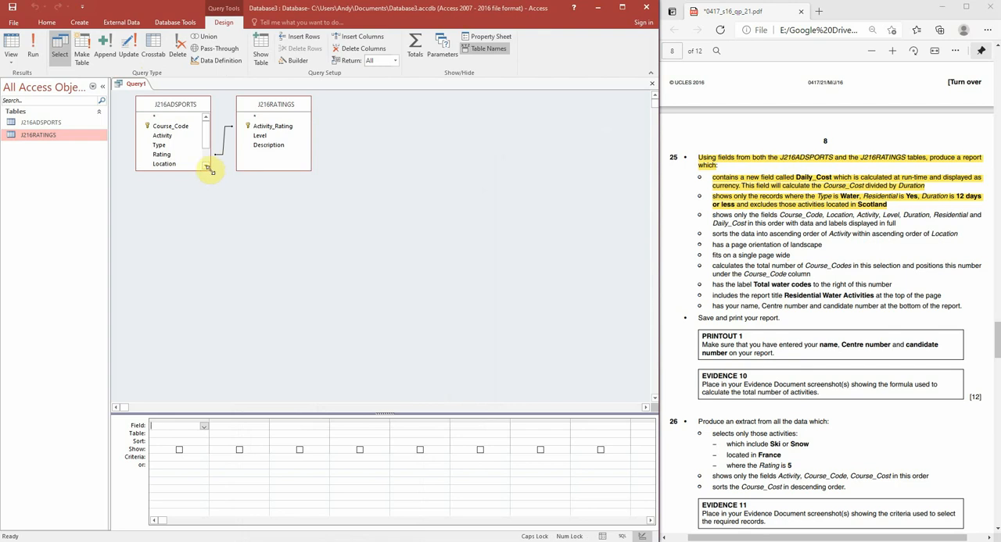
{"action": "left_click_drag", "start_coordinate": [210, 171], "coordinate": [214, 216]}
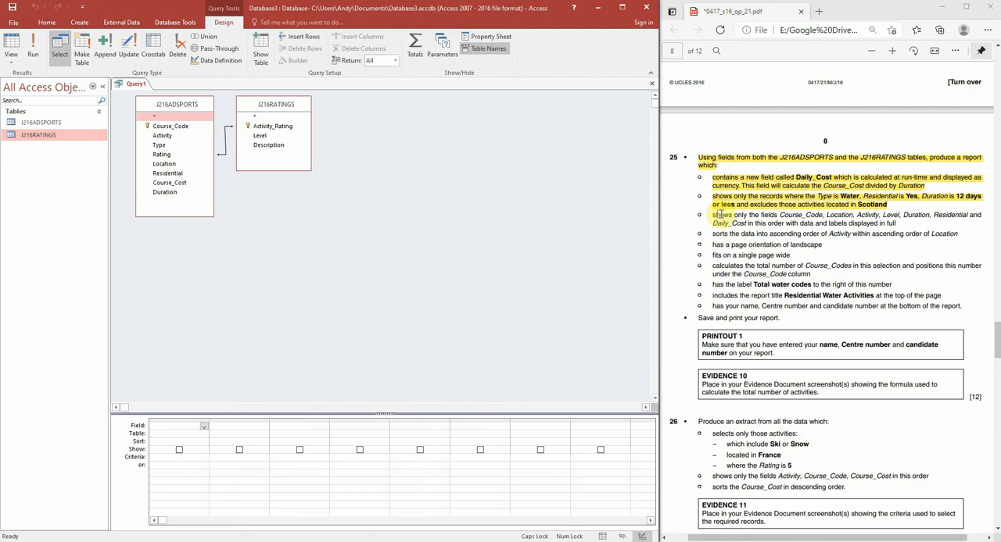
Step: Highlight the required field order in the exam paper and add Course_Code, Location, Activity, Level, Duration and Residential to the query
{"action": "left_click_drag", "start_coordinate": [710, 214], "coordinate": [907, 224]}
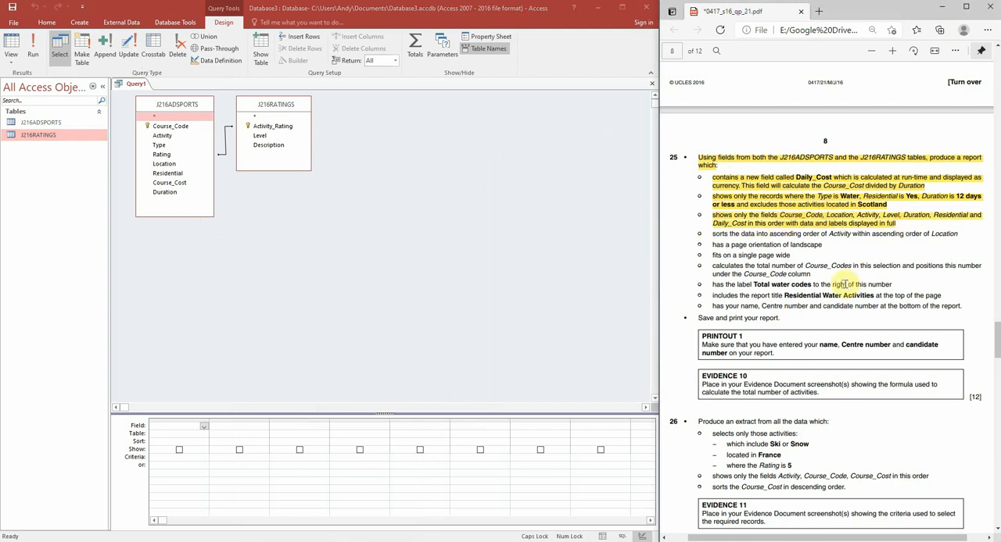
{"action": "double_click", "coordinate": [171, 127]}
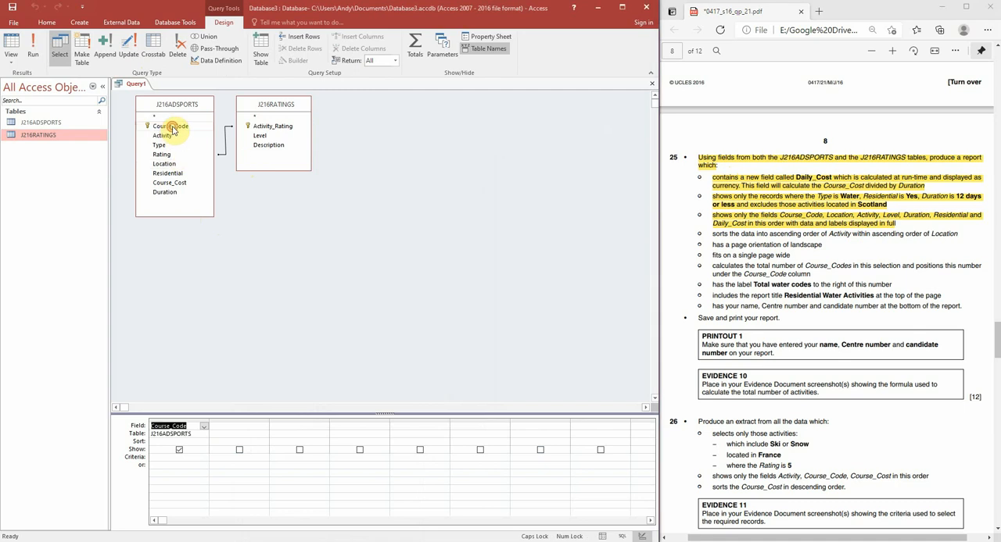
{"action": "double_click", "coordinate": [175, 165]}
{"action": "double_click", "coordinate": [171, 137]}
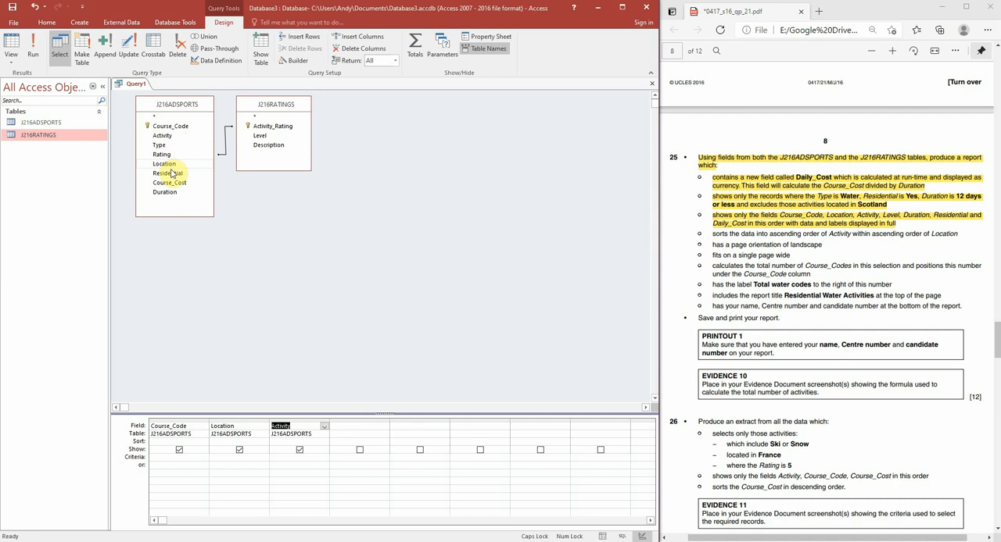
{"action": "double_click", "coordinate": [258, 136]}
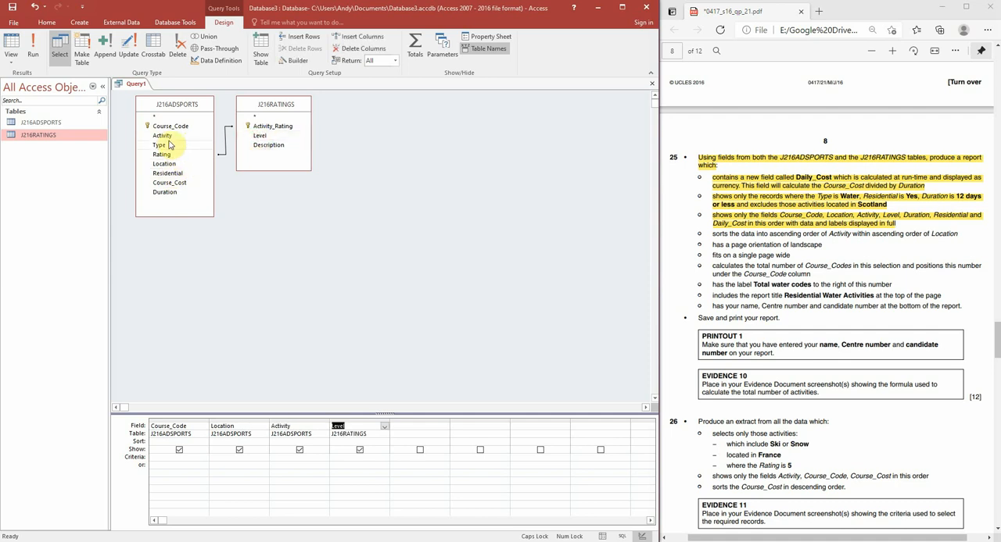
{"action": "left_click", "coordinate": [169, 193]}
{"action": "double_click", "coordinate": [169, 193]}
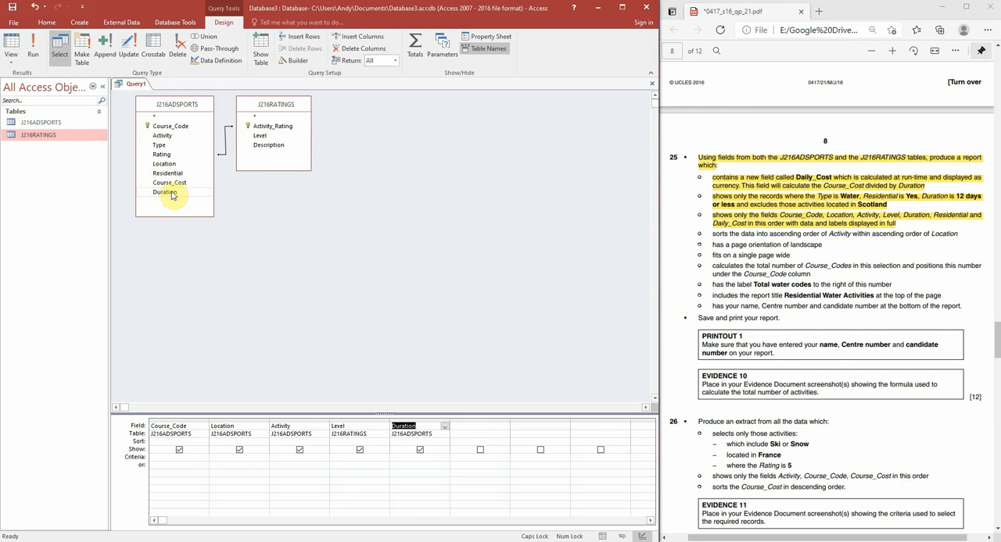
{"action": "double_click", "coordinate": [172, 176]}
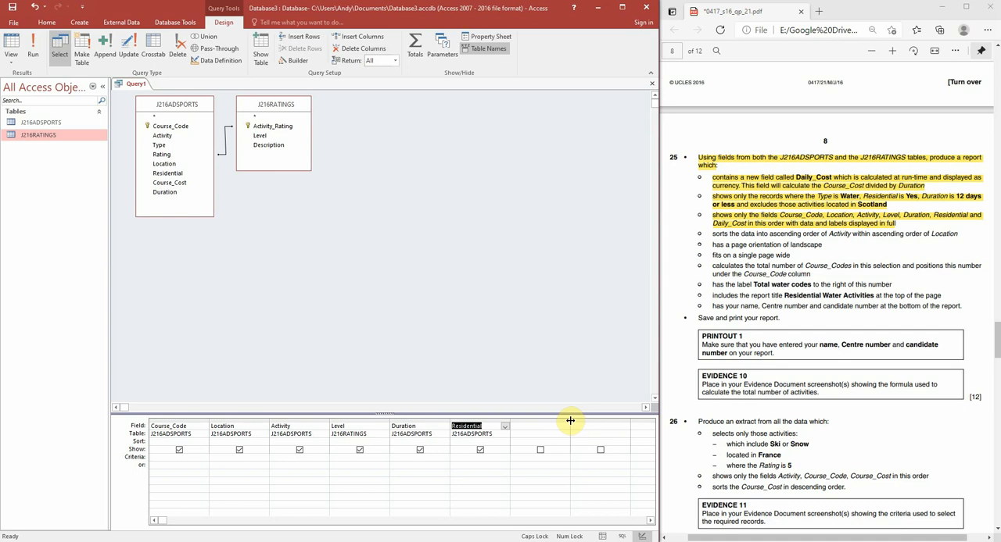
Step: Widen the empty column after Residential and enter the calculated field Daily_Cost: [Course_Cost]/[Duration] in it
{"action": "left_click_drag", "start_coordinate": [571, 421], "coordinate": [624, 423]}
{"action": "left_click", "coordinate": [518, 427]}
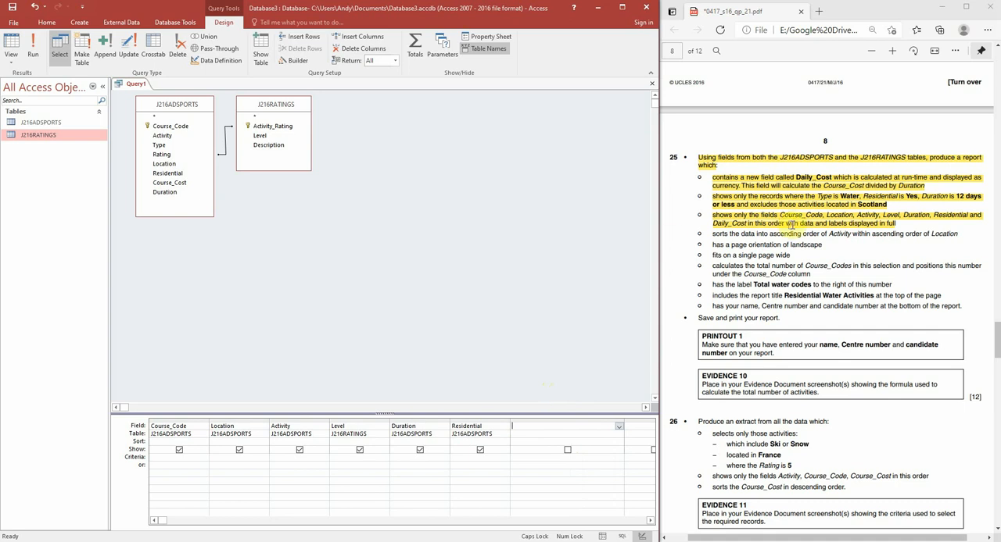
{"action": "left_click", "coordinate": [798, 177]}
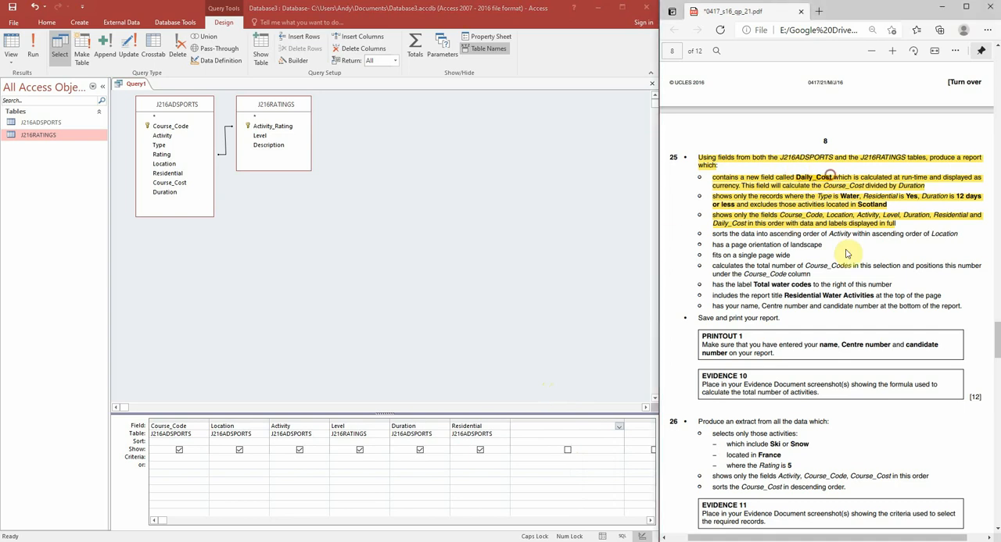
{"action": "left_click", "coordinate": [554, 427]}
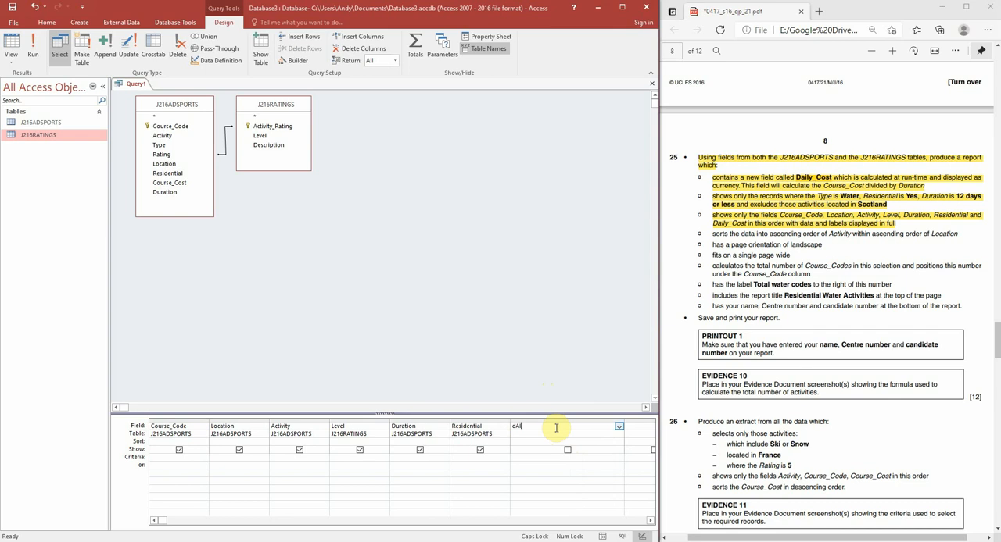
{"action": "key", "text": "Caps_Lock"}
{"action": "left_click", "coordinate": [537, 467]}
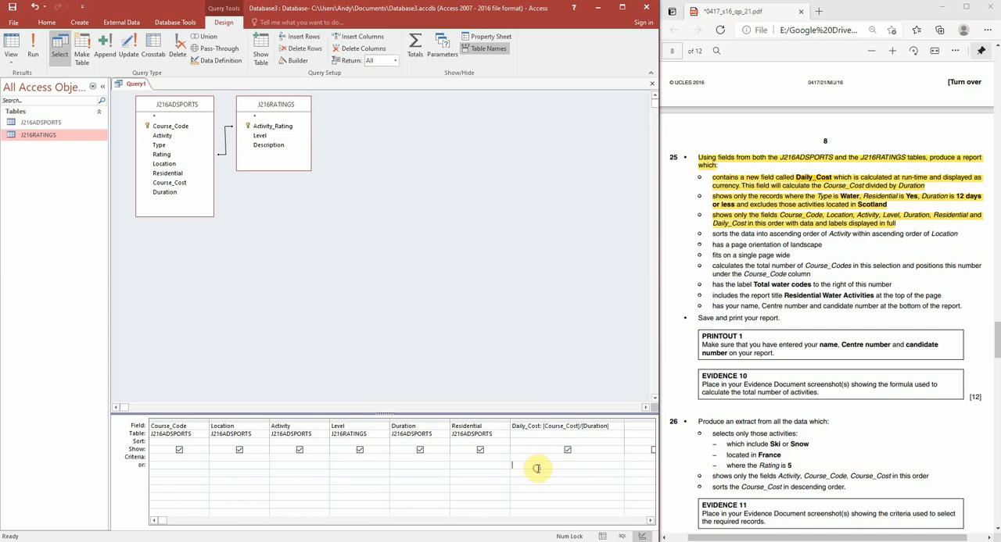
Step: Run the query to check the calculated Daily_Cost column, and return to the query design
{"action": "left_click", "coordinate": [36, 52]}
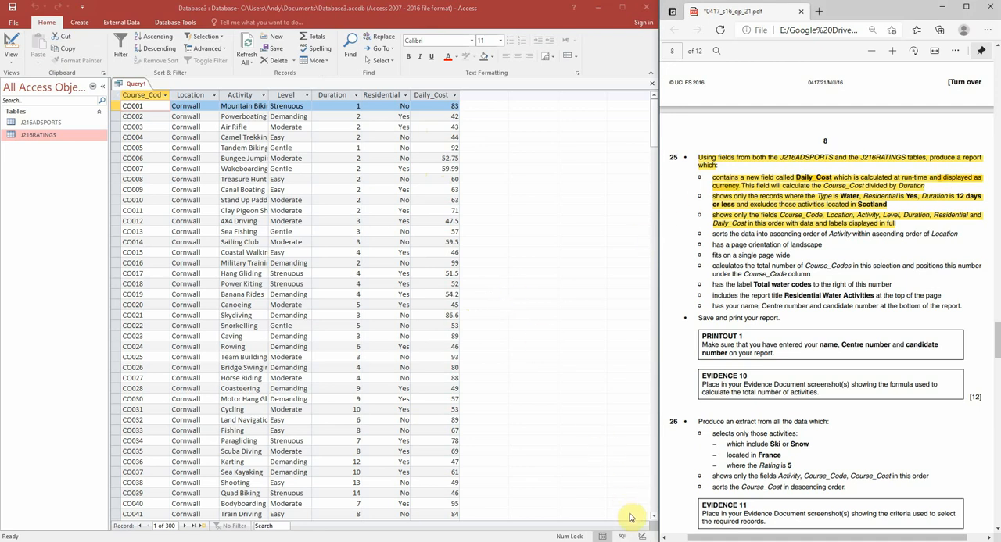
{"action": "left_click", "coordinate": [642, 537]}
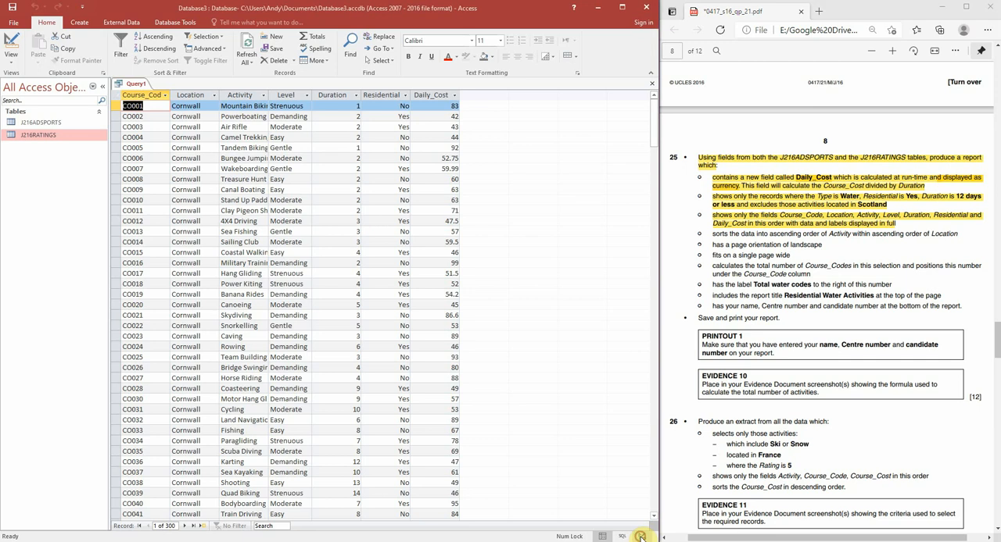
{"action": "left_click", "coordinate": [642, 537]}
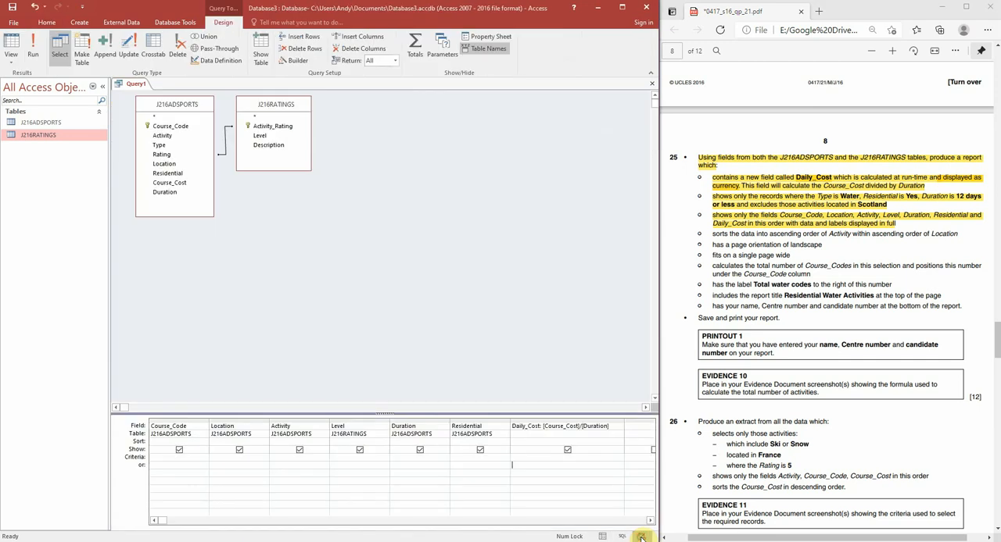
Step: Set the Format property of the Daily_Cost field to Euro
{"action": "left_click", "coordinate": [601, 427]}
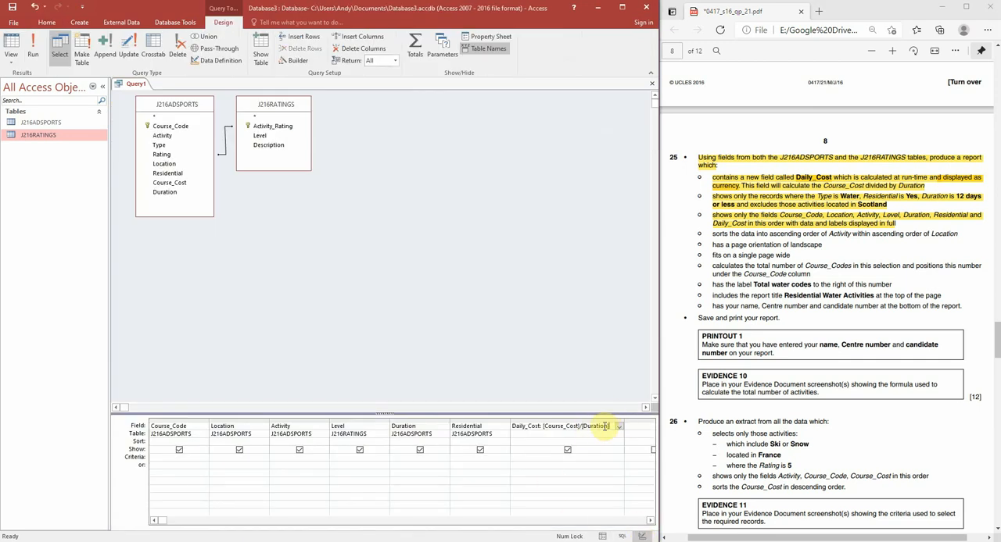
{"action": "left_click", "coordinate": [490, 38]}
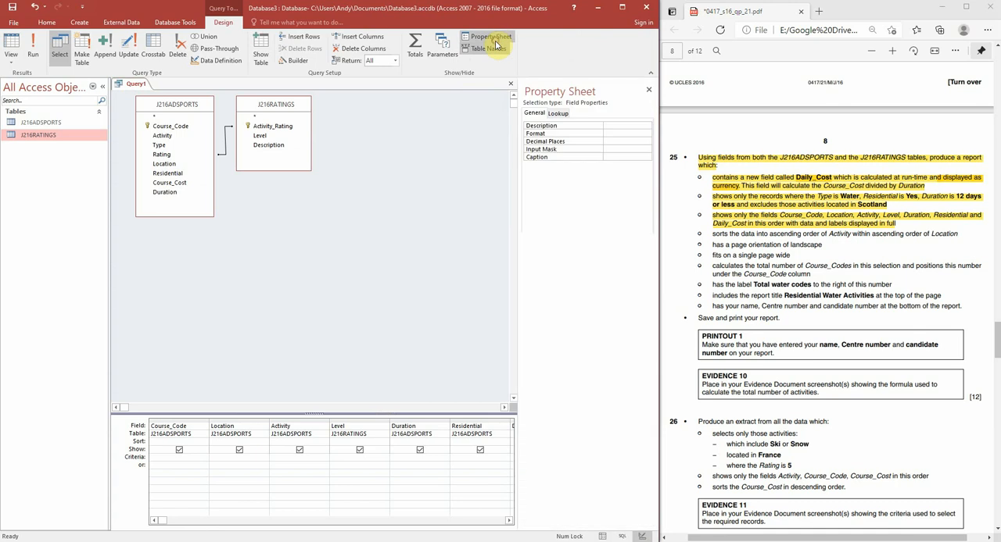
{"action": "left_click", "coordinate": [640, 133]}
{"action": "left_click", "coordinate": [644, 134]}
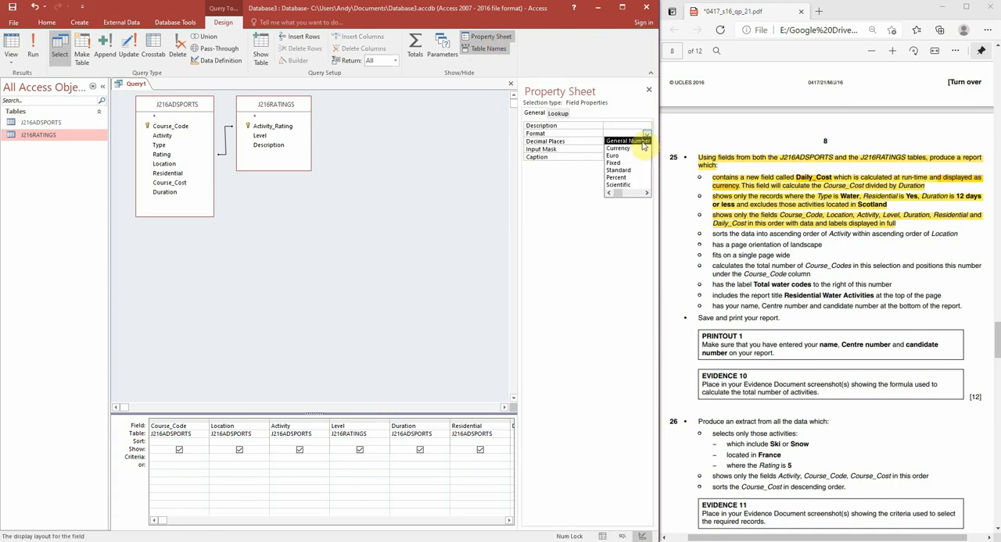
{"action": "left_click", "coordinate": [630, 156]}
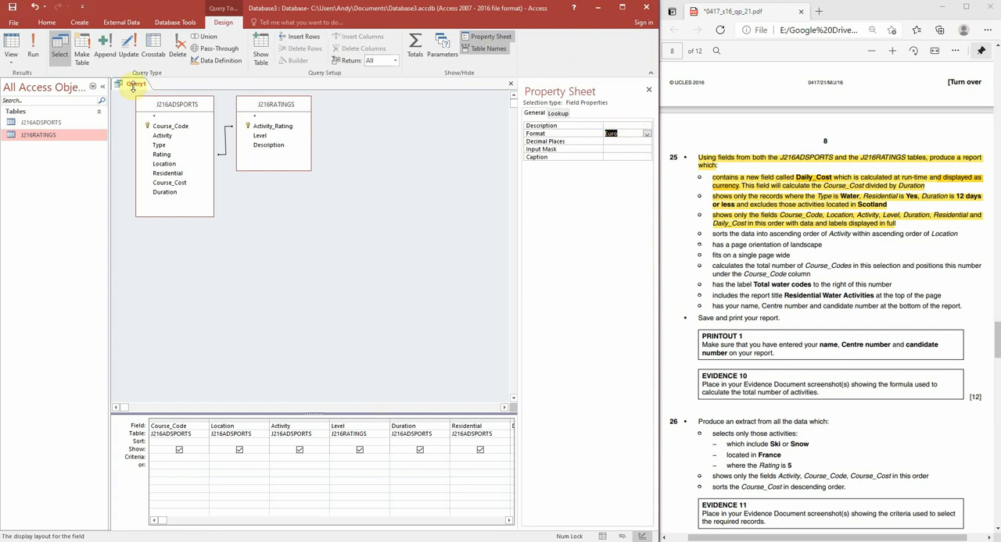
Step: Run the query and look through the records to check the currency formatting of Daily_Cost
{"action": "left_click", "coordinate": [33, 46]}
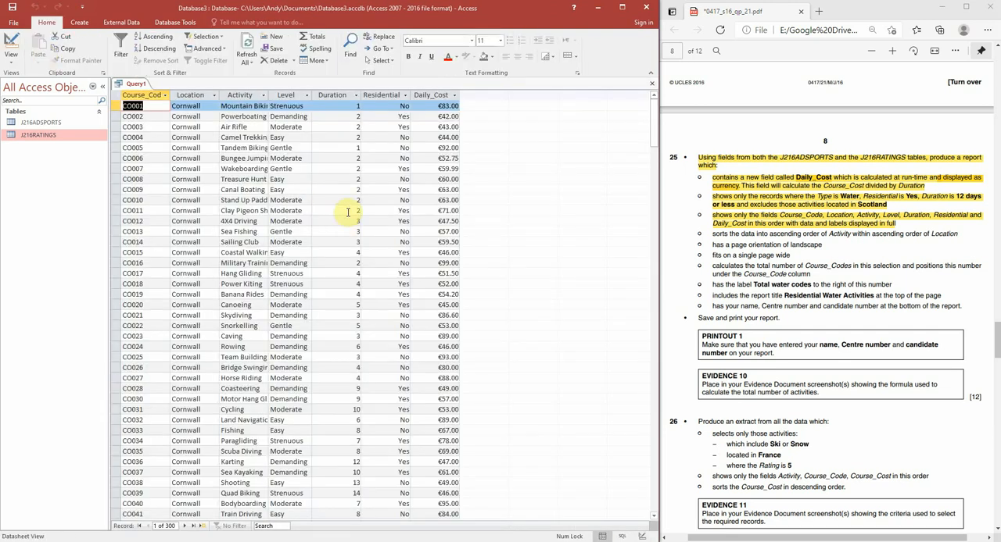
{"action": "scroll", "coordinate": [461, 255], "scroll_direction": "down", "scroll_amount": 11}
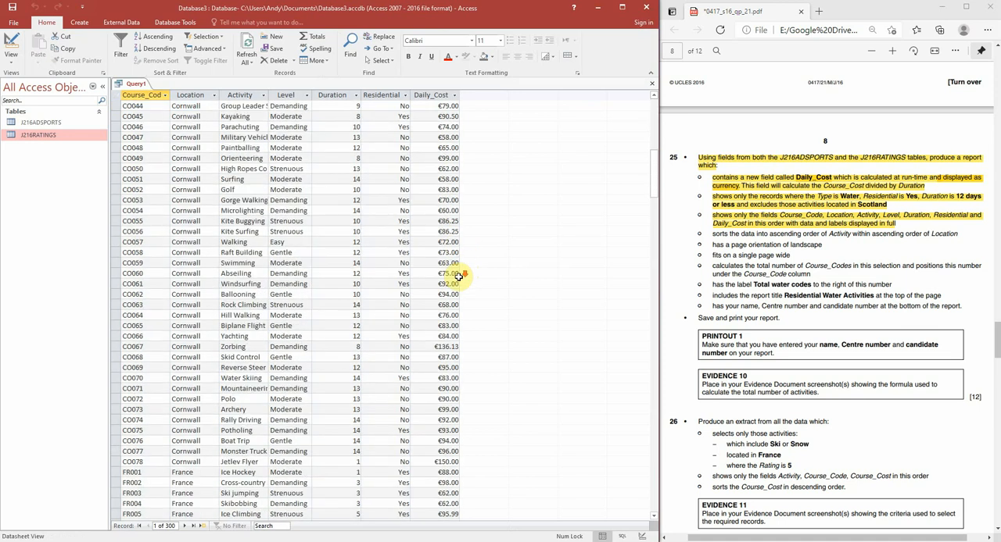
{"action": "scroll", "coordinate": [459, 276], "scroll_direction": "down", "scroll_amount": 3}
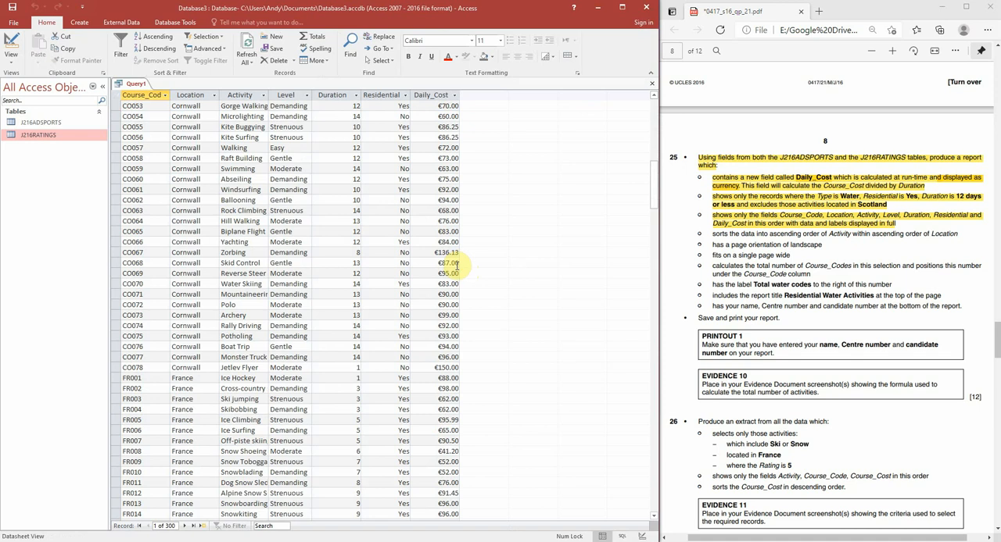
{"action": "scroll", "coordinate": [456, 266], "scroll_direction": "up", "scroll_amount": 17}
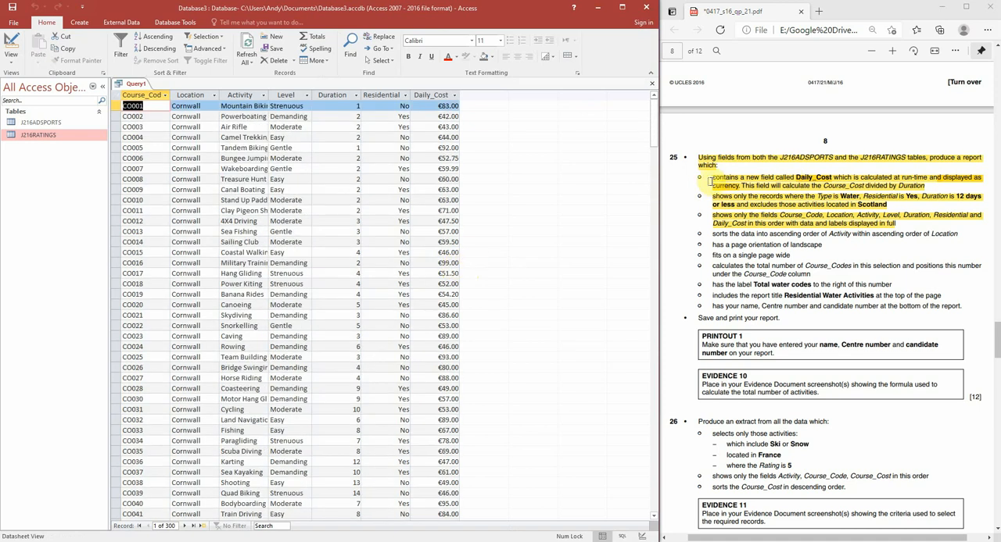
Step: Mark the Daily_Cost requirement and the Type is Water condition in the exam paper, and return the query to Design view
{"action": "left_click_drag", "start_coordinate": [712, 178], "coordinate": [923, 186]}
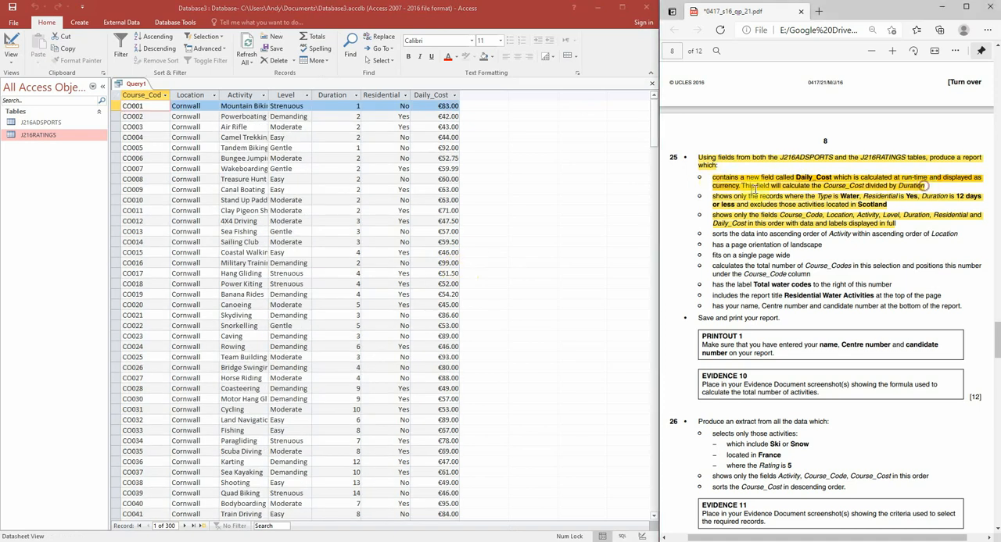
{"action": "left_click_drag", "start_coordinate": [713, 243], "coordinate": [723, 235]}
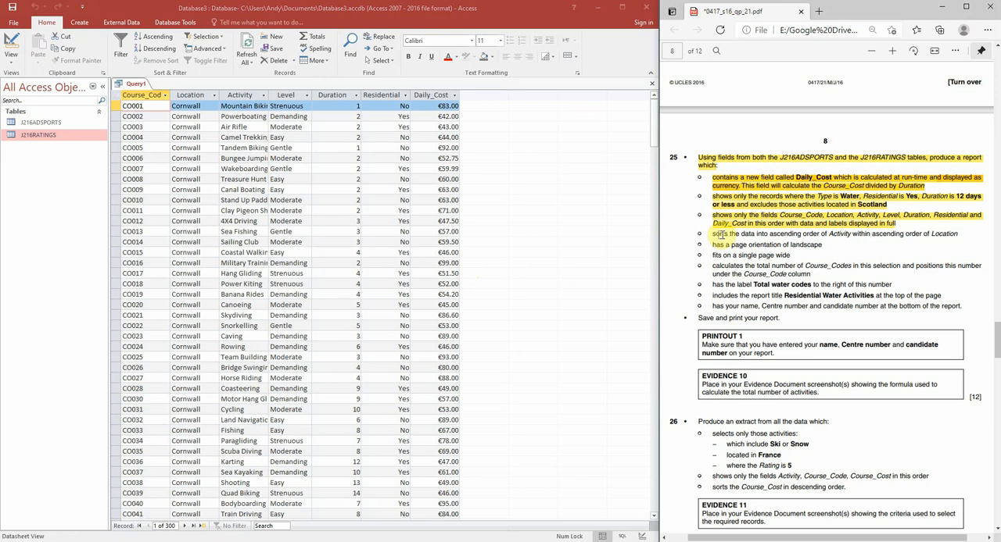
{"action": "left_click", "coordinate": [642, 536]}
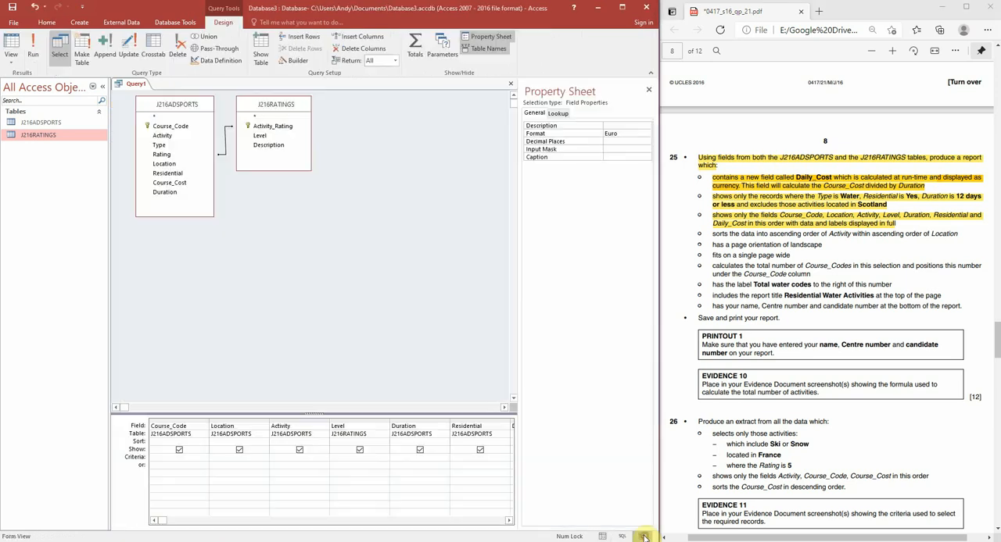
{"action": "left_click", "coordinate": [813, 197]}
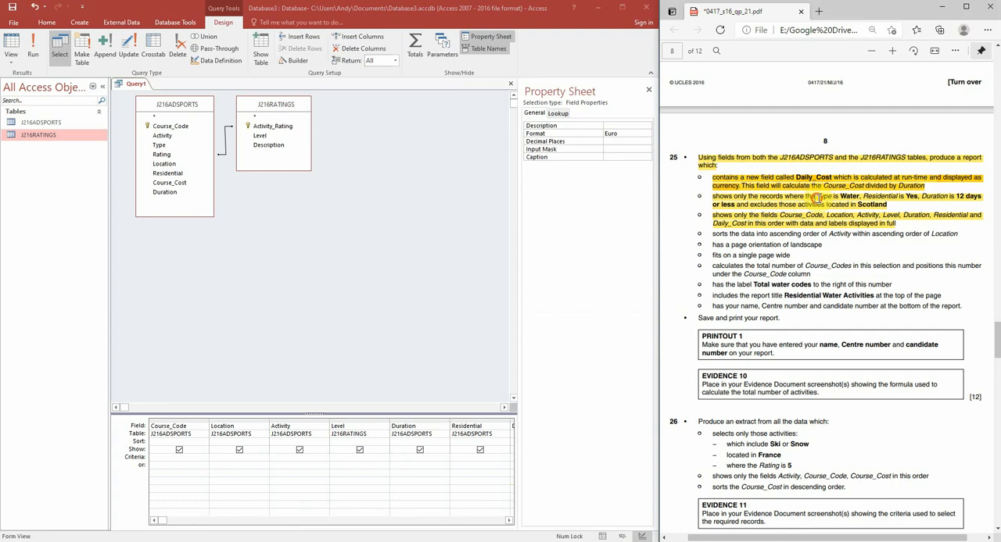
{"action": "left_click", "coordinate": [858, 196]}
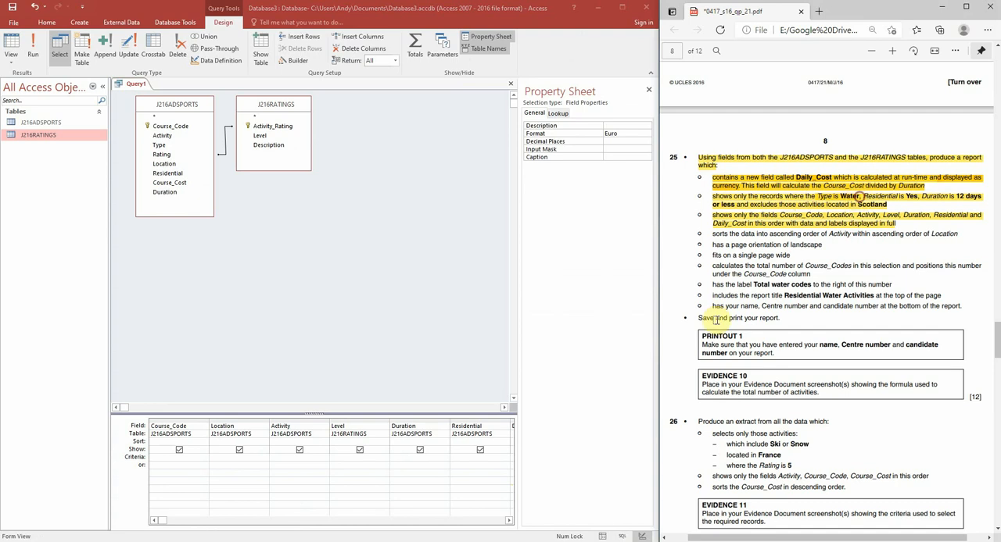
{"action": "left_click", "coordinate": [249, 458]}
{"action": "key", "text": "Right"}
{"action": "key", "text": "Right"}
{"action": "key", "text": "Right"}
{"action": "key", "text": "Right"}
{"action": "key", "text": "Right"}
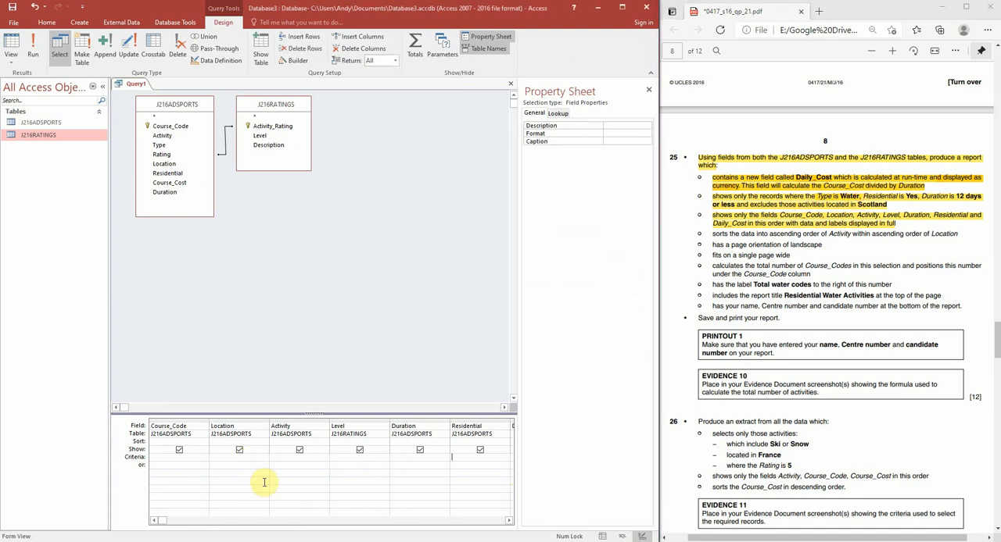
{"action": "key", "text": "Left"}
{"action": "key", "text": "Left"}
{"action": "key", "text": "Left"}
{"action": "key", "text": "Left"}
{"action": "key", "text": "Left"}
{"action": "key", "text": "Left"}
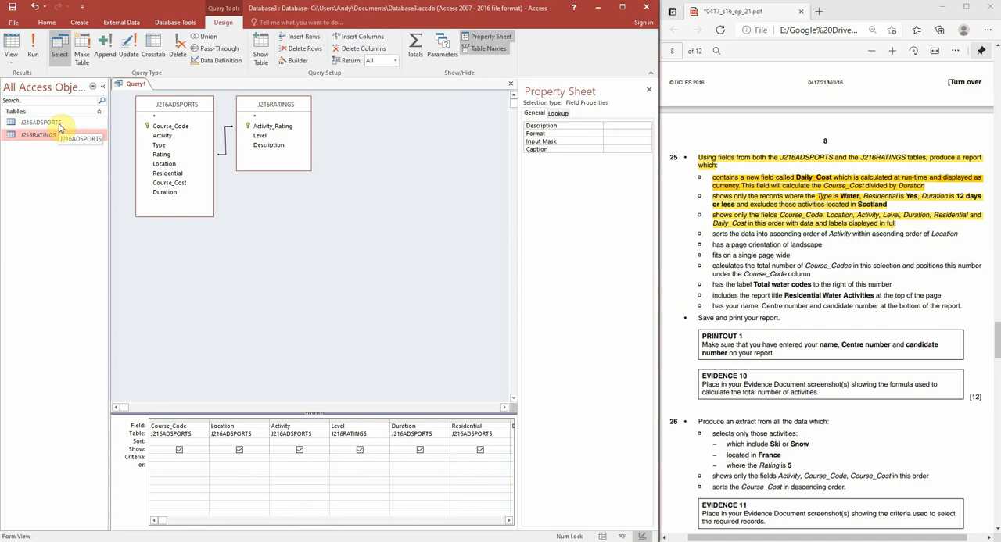
Step: Open the J216ADSPORTS table to compare its fields with the required report fields, and return to the query design
{"action": "double_click", "coordinate": [56, 123]}
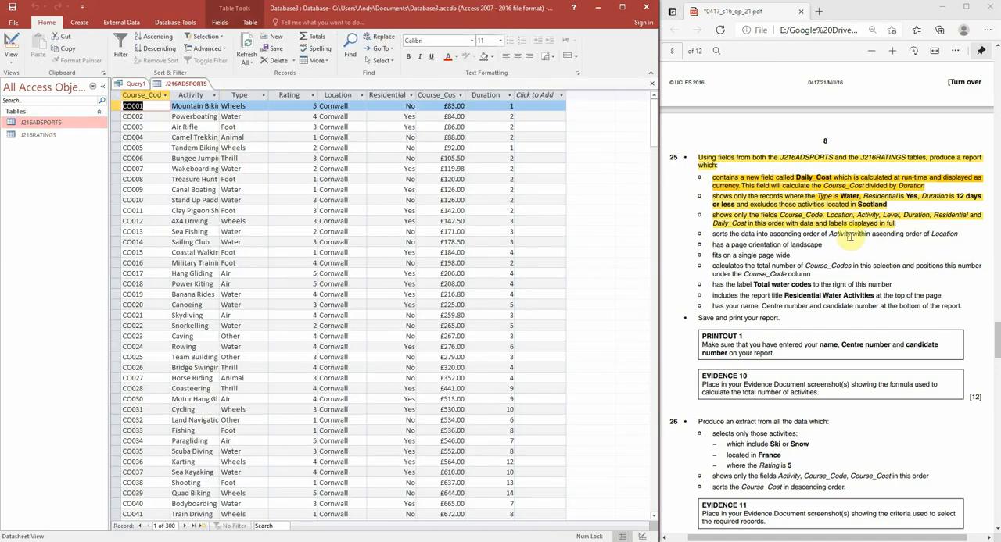
{"action": "left_click_drag", "start_coordinate": [712, 216], "coordinate": [895, 224]}
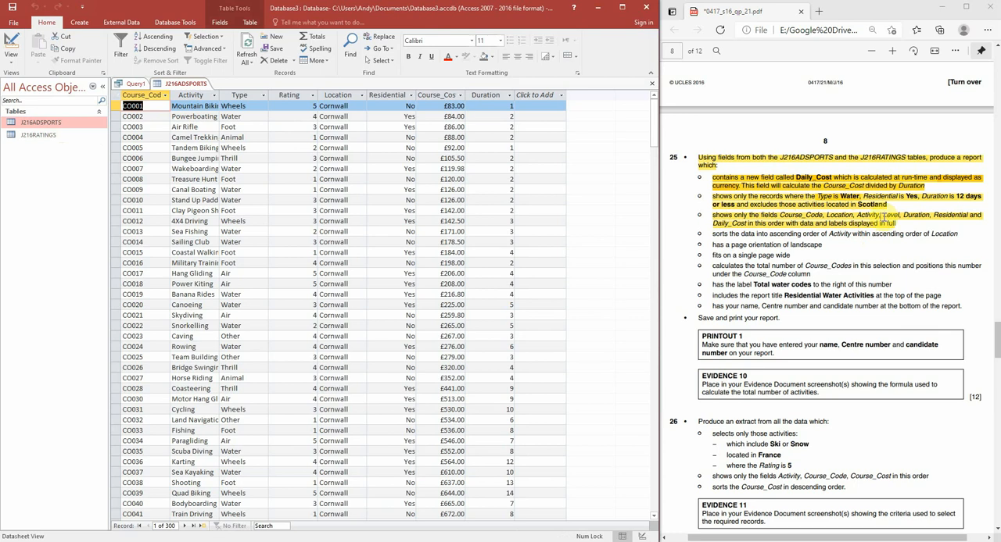
{"action": "left_click", "coordinate": [145, 84]}
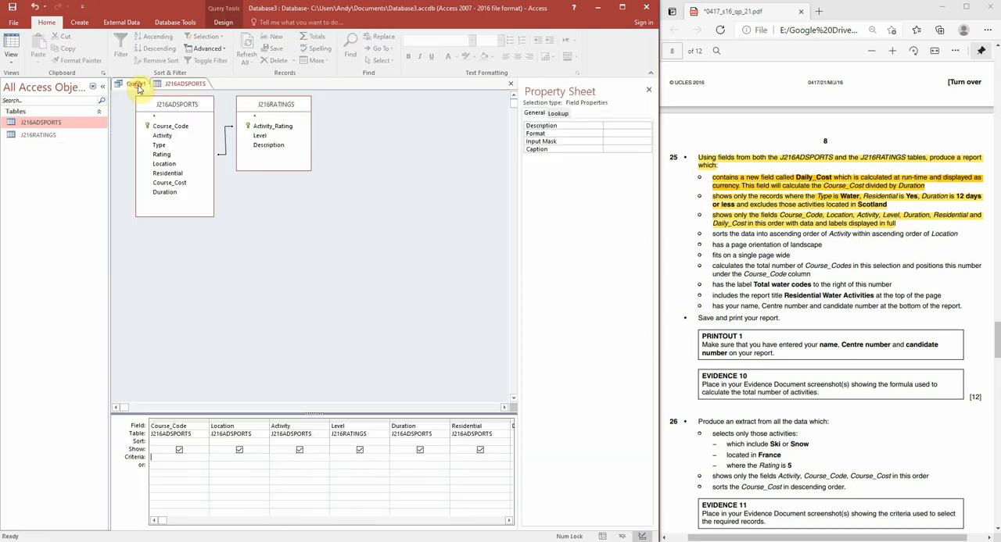
Step: Add the Type field from J216ADSPORTS to the query and set its criterion to Water
{"action": "left_click", "coordinate": [163, 145]}
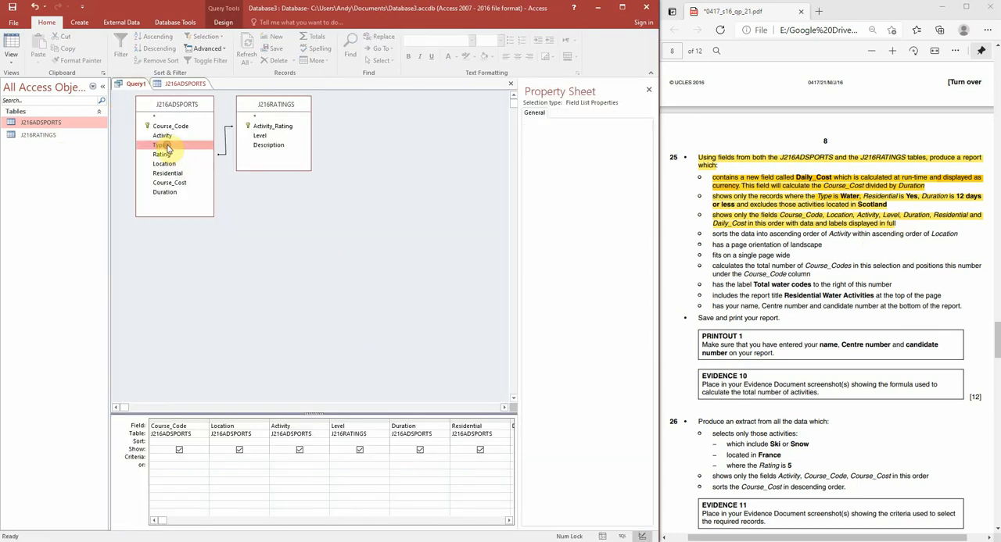
{"action": "left_click", "coordinate": [403, 519]}
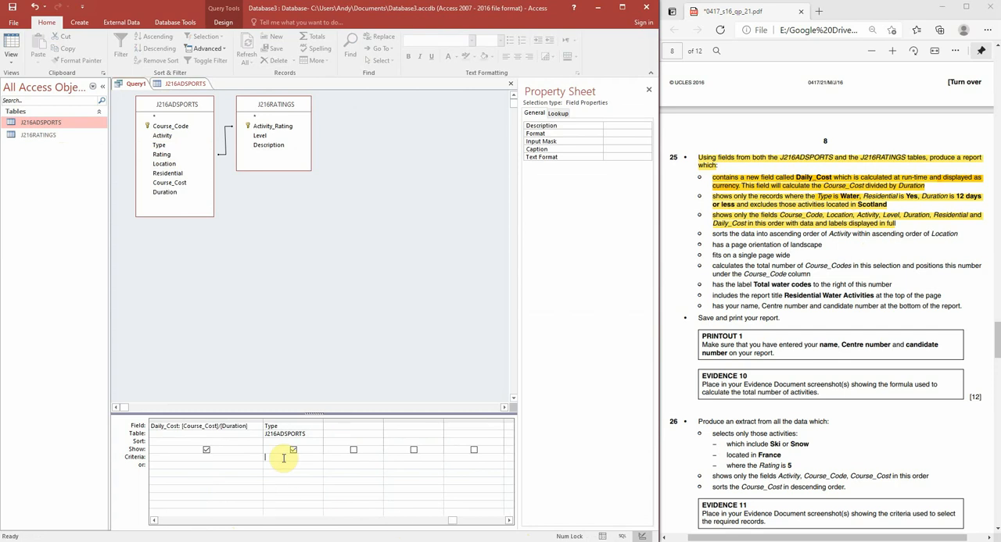
{"action": "type", "text": "Water"}
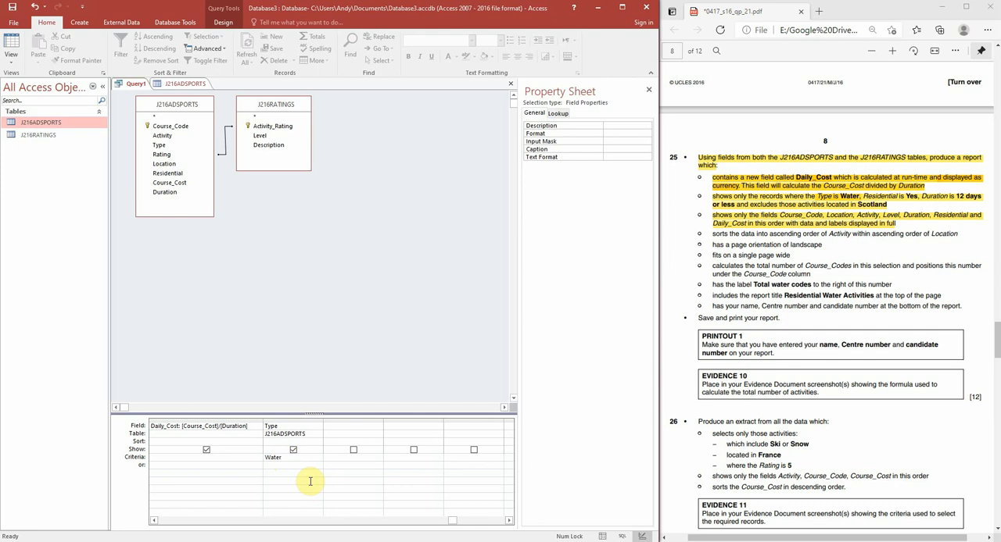
{"action": "left_click", "coordinate": [310, 480]}
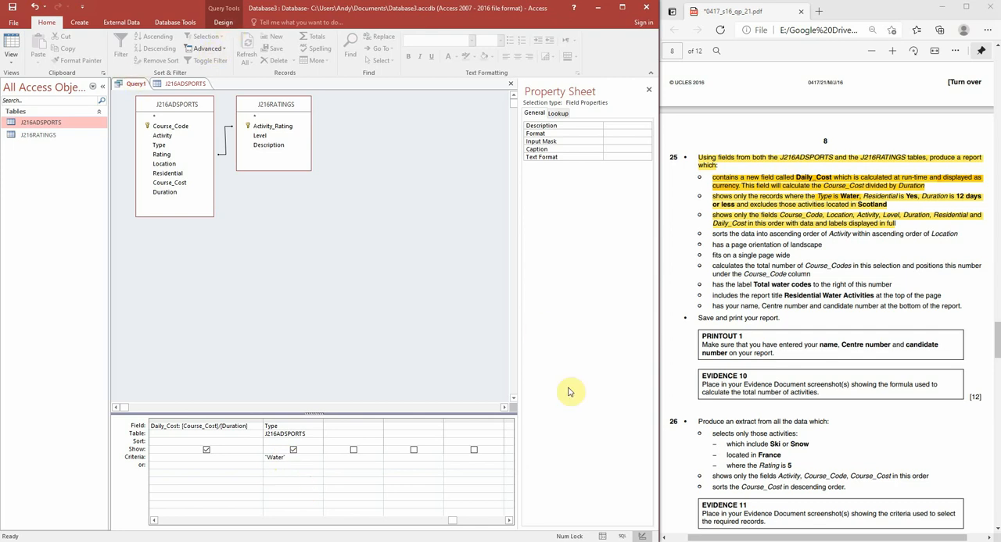
Step: Run the query and look through the records to check the Type criterion, and return to Design view
{"action": "left_click", "coordinate": [605, 536]}
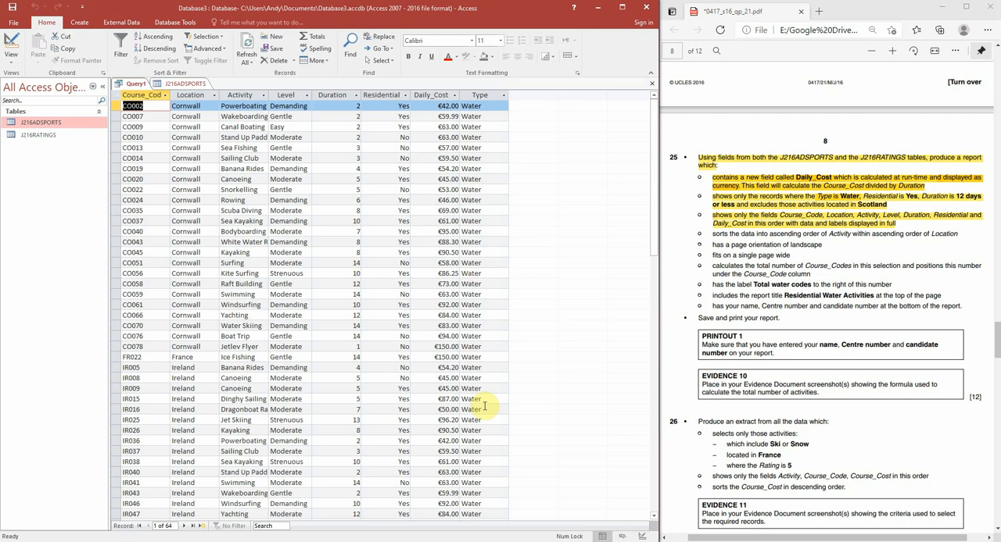
{"action": "scroll", "coordinate": [488, 438], "scroll_direction": "down", "scroll_amount": 4}
{"action": "scroll", "coordinate": [491, 451], "scroll_direction": "up", "scroll_amount": 4}
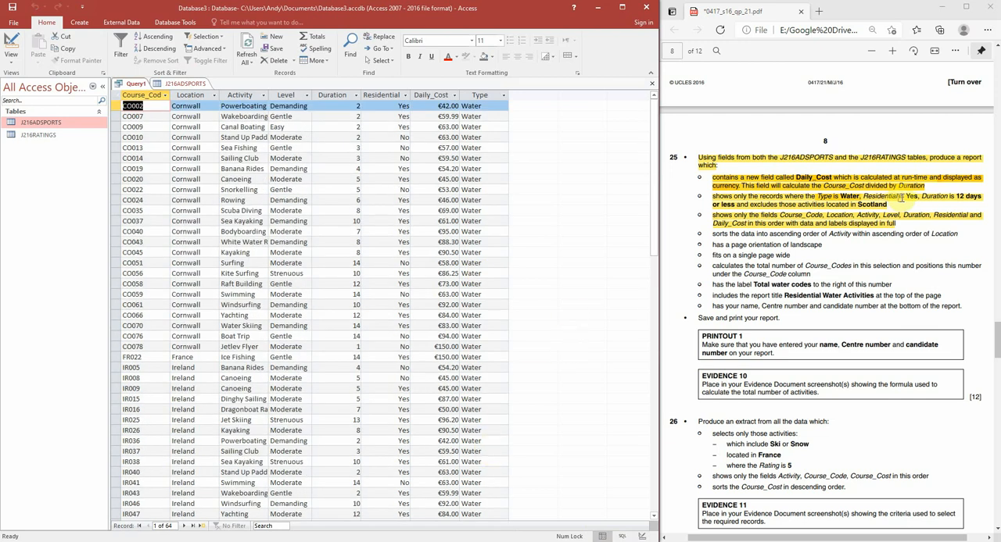
{"action": "left_click", "coordinate": [642, 536]}
Step: Set the Residential criterion to Yes and run the query to check the records
{"action": "left_click", "coordinate": [297, 520]}
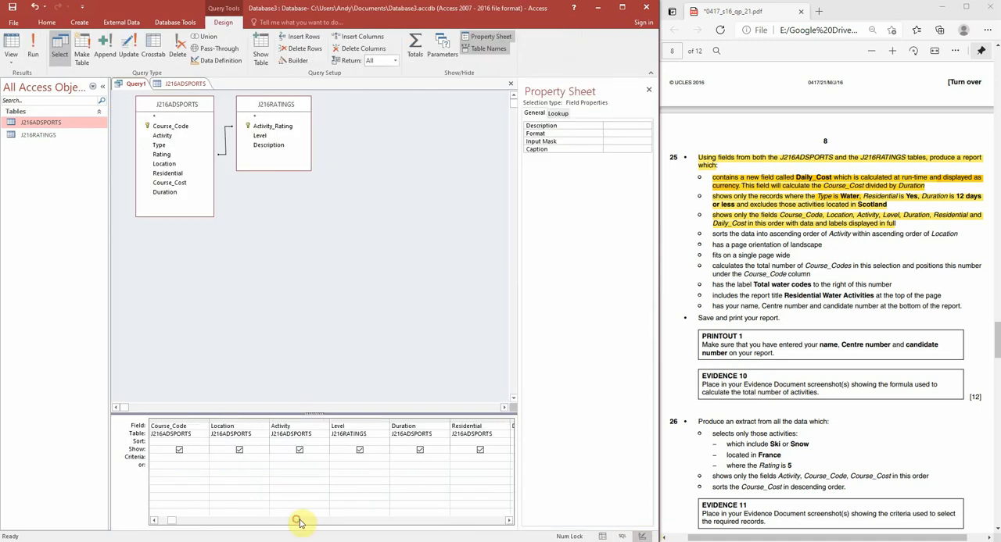
{"action": "left_click", "coordinate": [469, 457]}
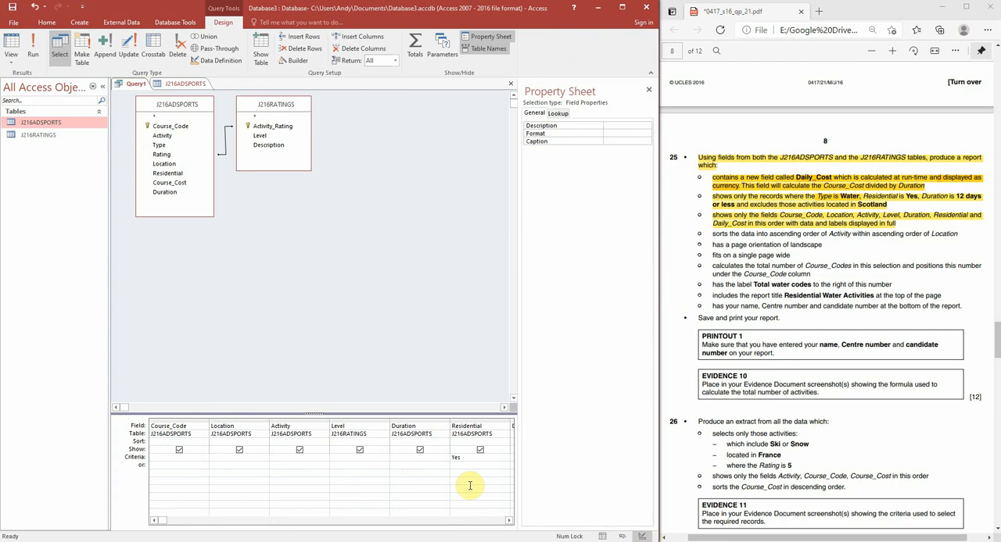
{"action": "left_click", "coordinate": [32, 47]}
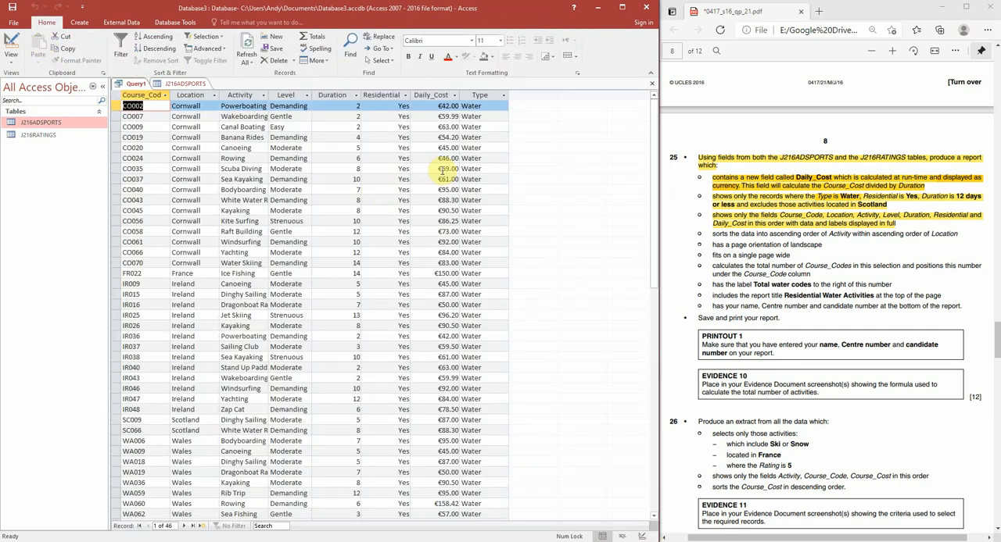
{"action": "scroll", "coordinate": [397, 380], "scroll_direction": "down", "scroll_amount": 4}
{"action": "scroll", "coordinate": [397, 380], "scroll_direction": "up", "scroll_amount": 4}
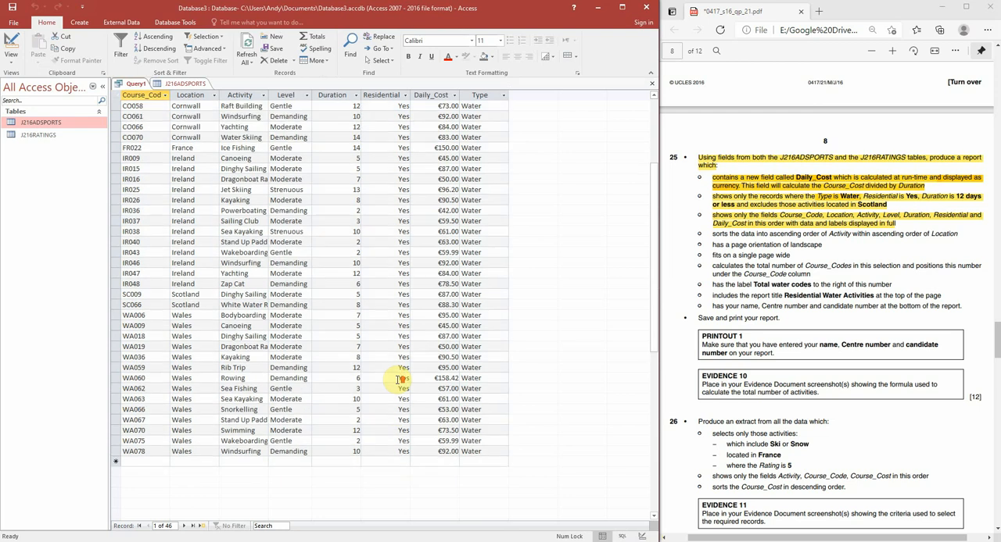
Step: Mark the 12 days or less condition in the exam paper and set the query's Duration criterion to <=12
{"action": "left_click", "coordinate": [925, 199]}
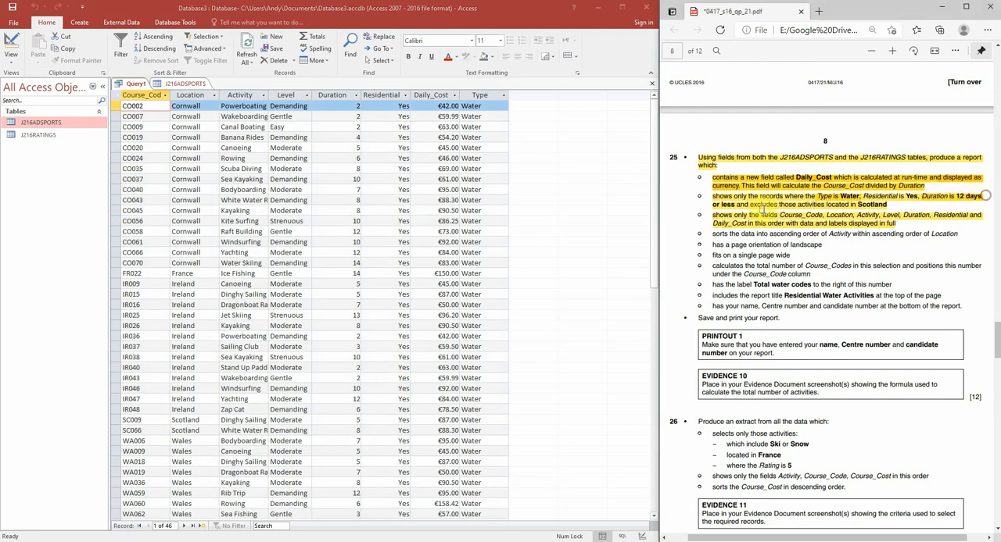
{"action": "left_click", "coordinate": [644, 537]}
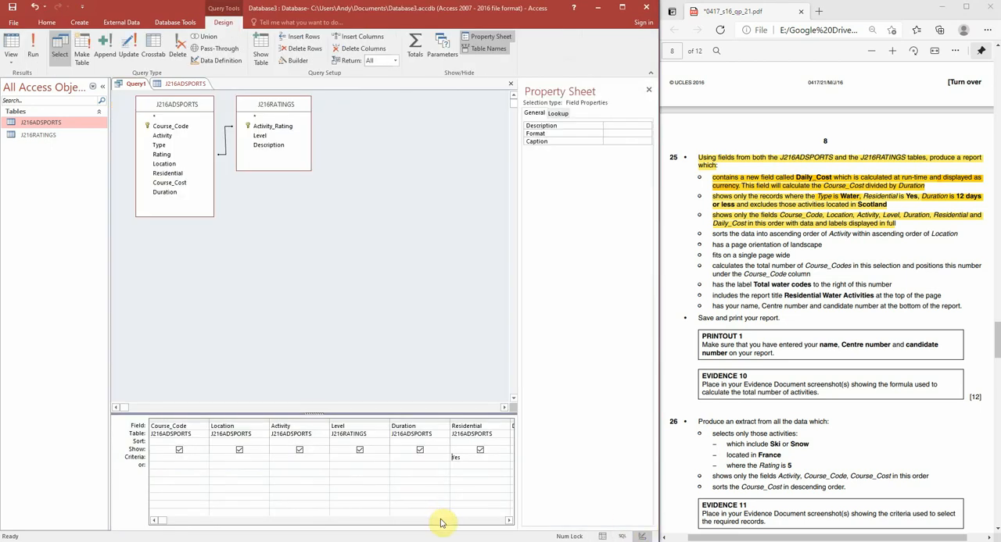
{"action": "left_click", "coordinate": [410, 457]}
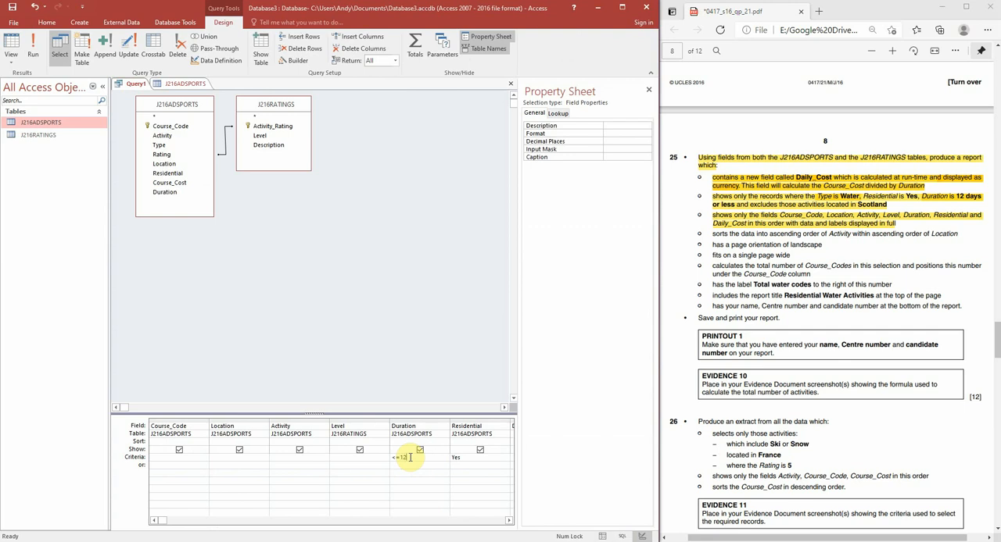
Step: Run the query and look through the Duration values of all records, and return to Design view
{"action": "left_click", "coordinate": [33, 49]}
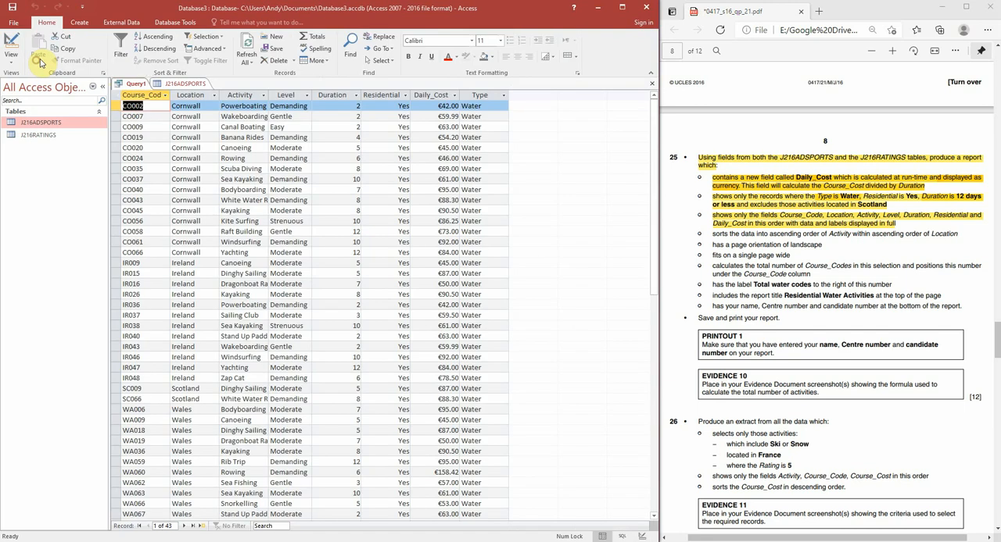
{"action": "scroll", "coordinate": [344, 221], "scroll_direction": "down", "scroll_amount": 1}
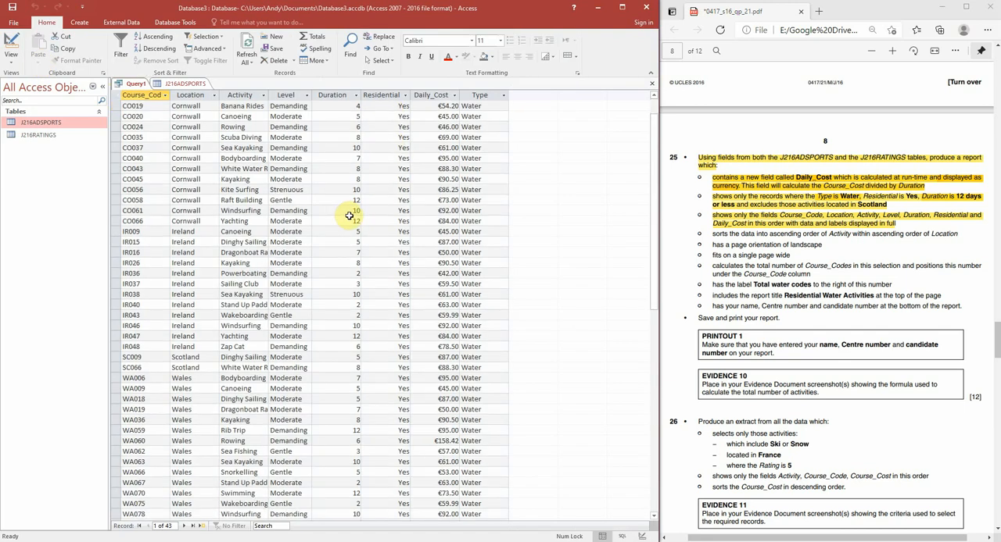
{"action": "scroll", "coordinate": [329, 290], "scroll_direction": "down", "scroll_amount": 1}
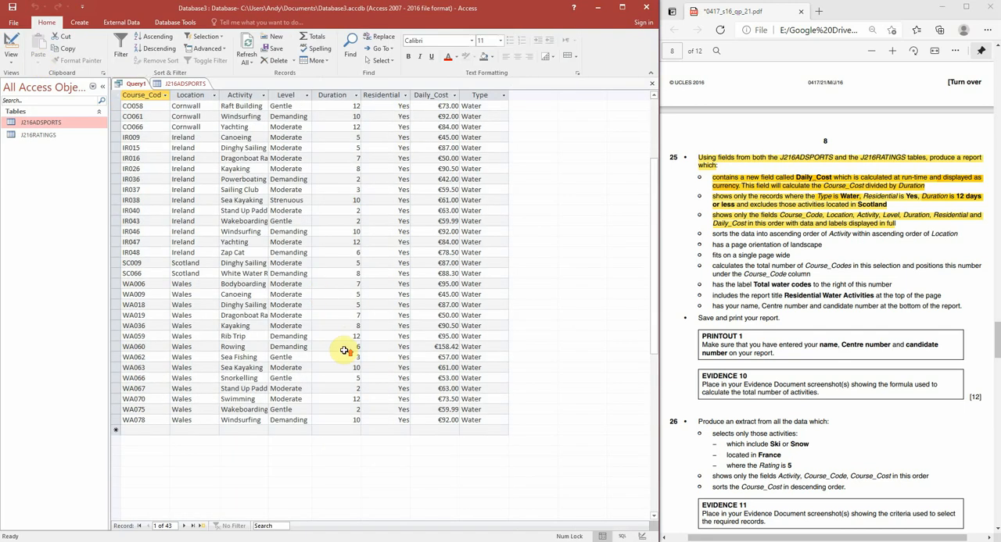
{"action": "scroll", "coordinate": [341, 351], "scroll_direction": "up", "scroll_amount": 2}
{"action": "left_click", "coordinate": [641, 536]}
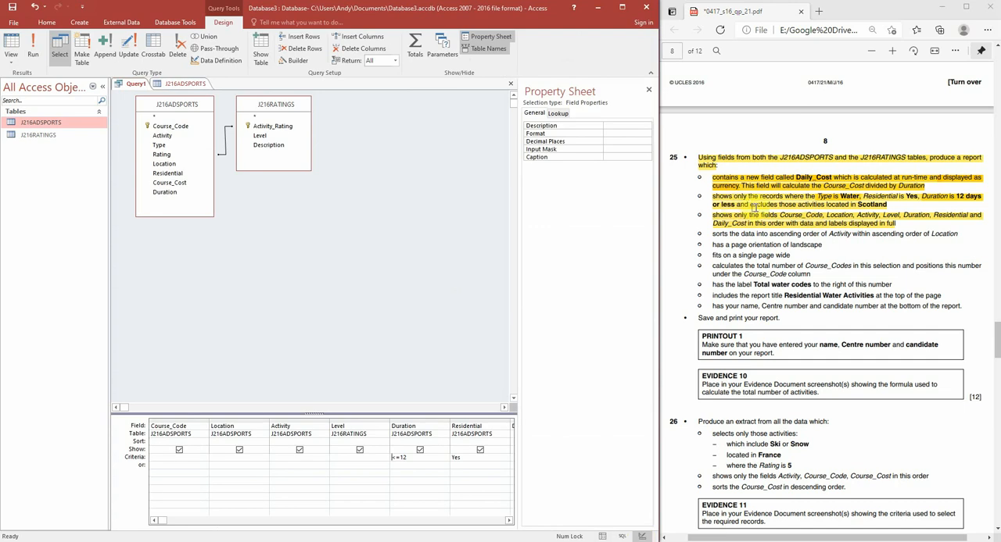
Step: Mark the Scotland exclusion in the exam paper and set the query's Location criterion to NOT Scotland
{"action": "left_click", "coordinate": [755, 206]}
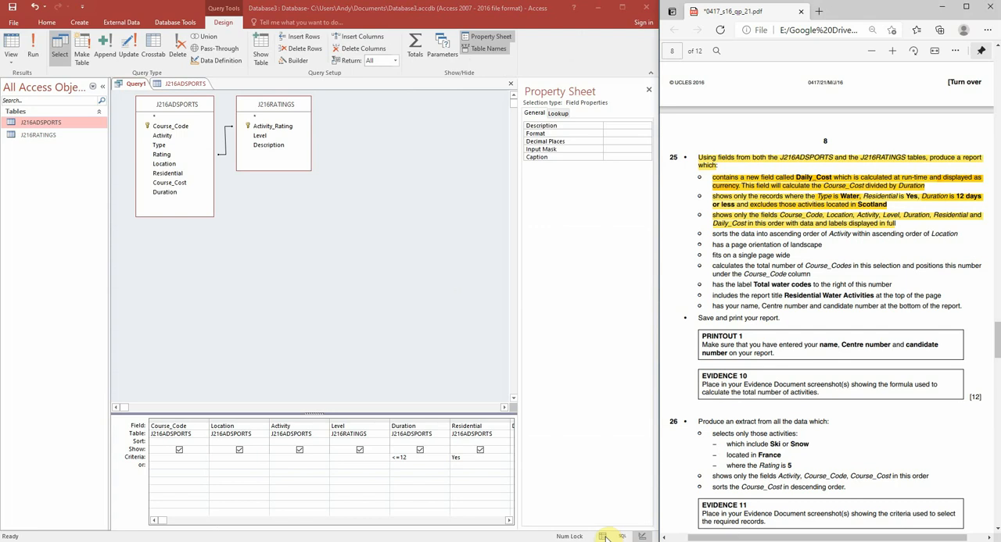
{"action": "left_click", "coordinate": [224, 456]}
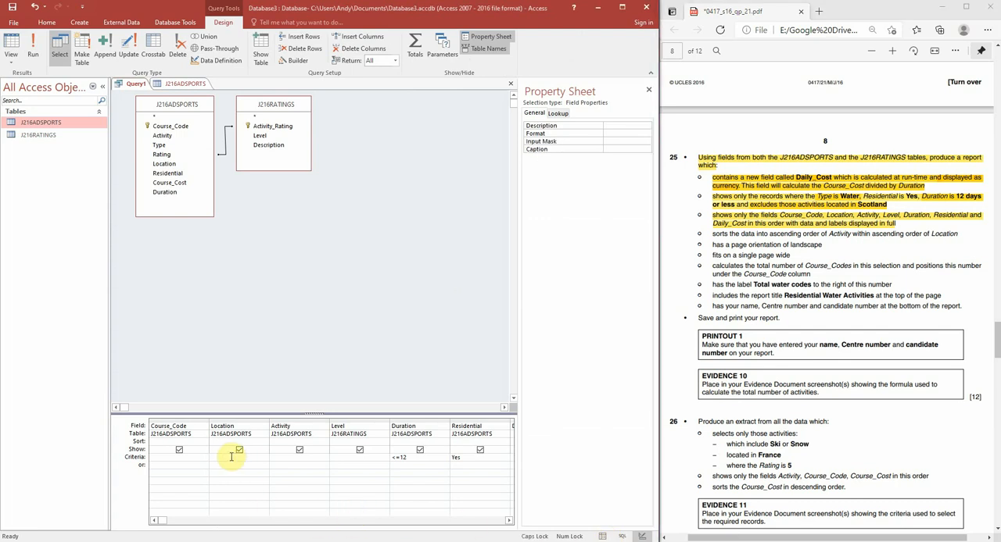
{"action": "type", "text": "NOT"}
{"action": "key", "text": "Caps_Lock"}
{"action": "type", "text": "Scotland"}
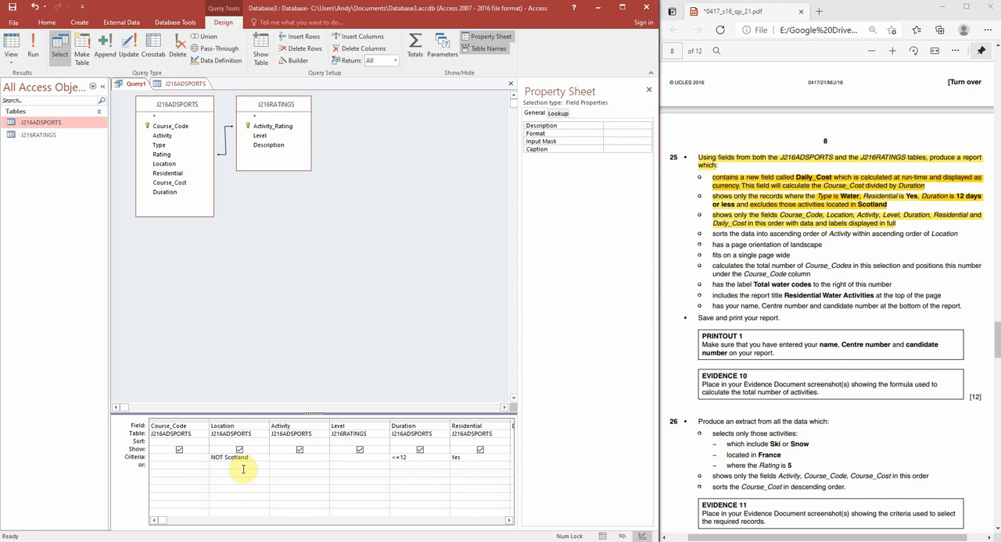
{"action": "left_click", "coordinate": [243, 470]}
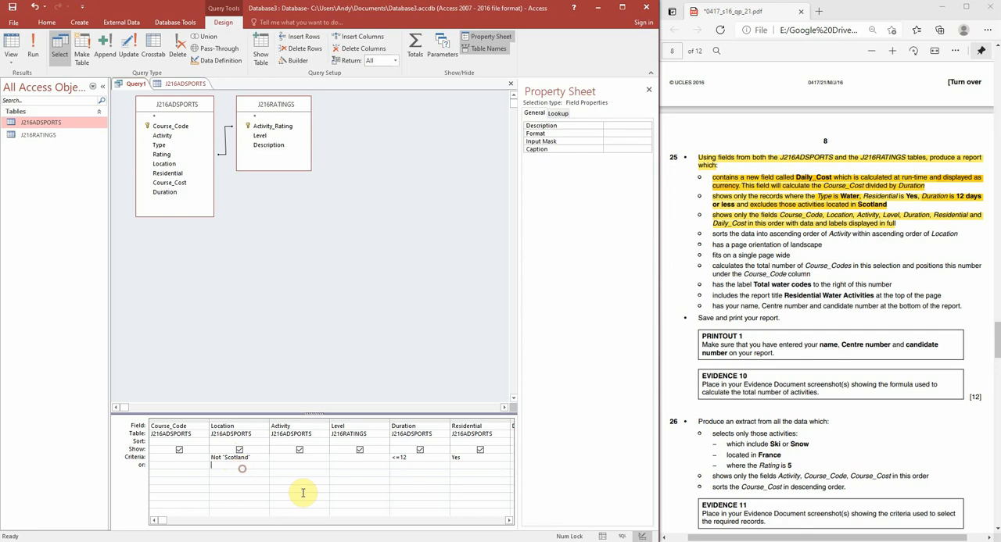
Step: Check the query results, change the Location criterion to <>"Scotland" and run the query again
{"action": "left_click", "coordinate": [33, 52]}
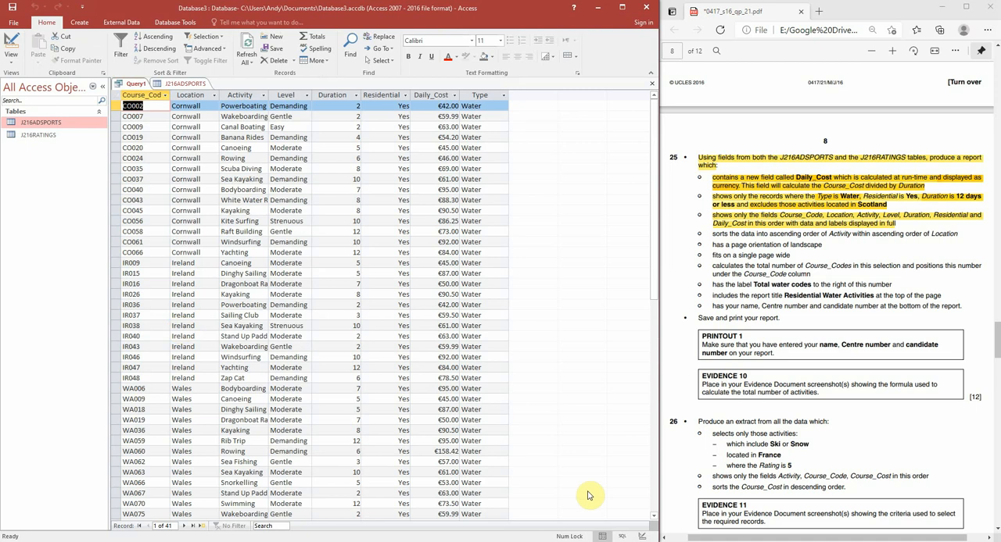
{"action": "left_click", "coordinate": [641, 536]}
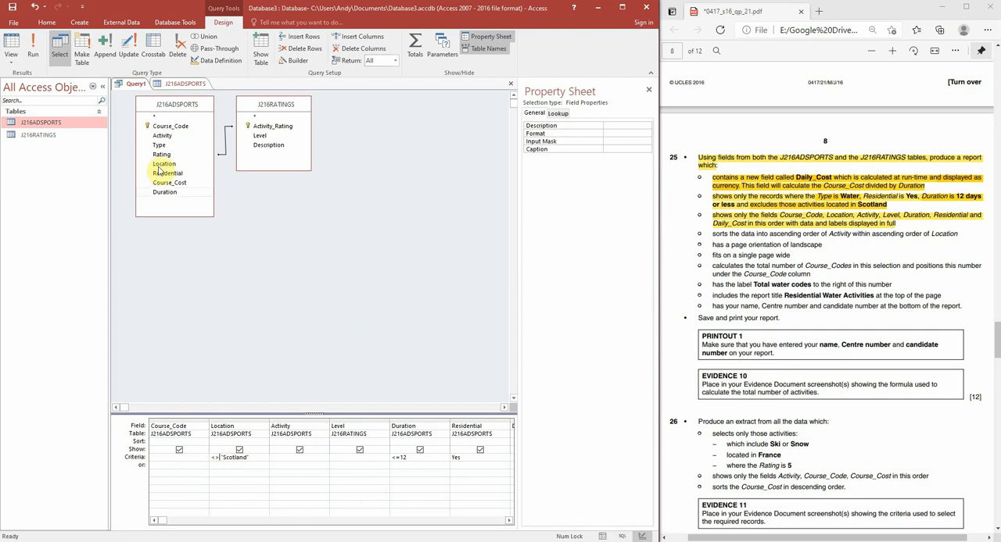
{"action": "left_click", "coordinate": [33, 48]}
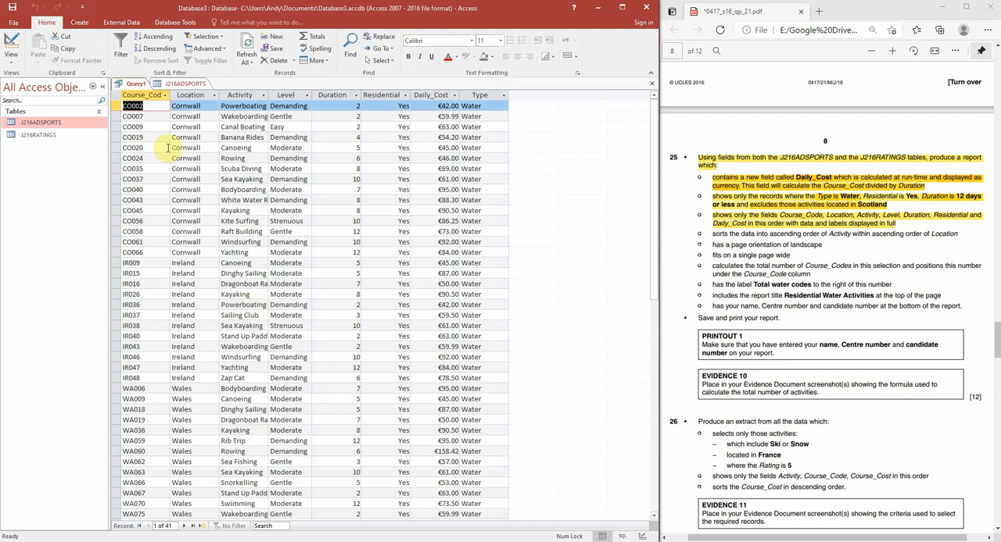
Step: Save the query as Query1, and close both the query and the J216ADSPORTS table
{"action": "right_click", "coordinate": [137, 89]}
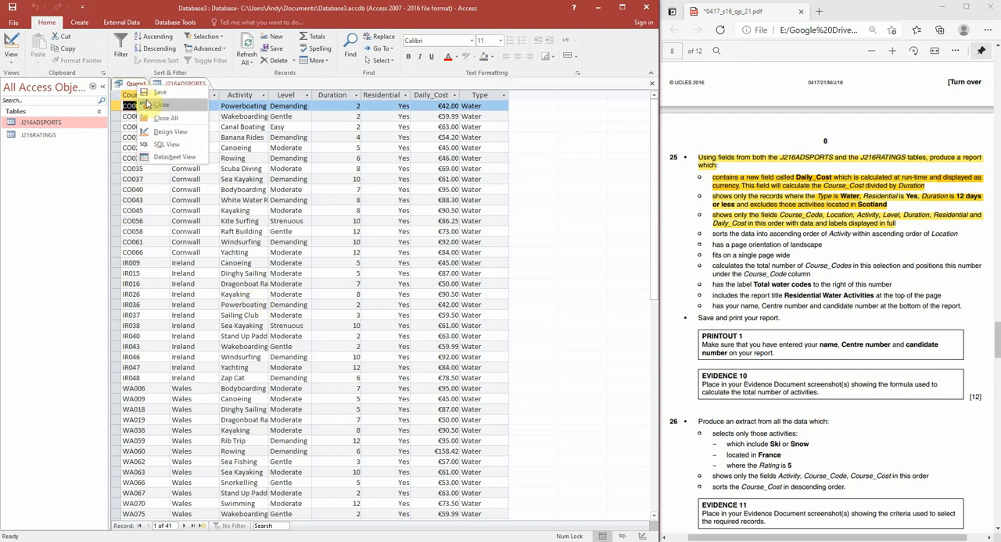
{"action": "left_click", "coordinate": [155, 99]}
{"action": "left_click", "coordinate": [329, 210]}
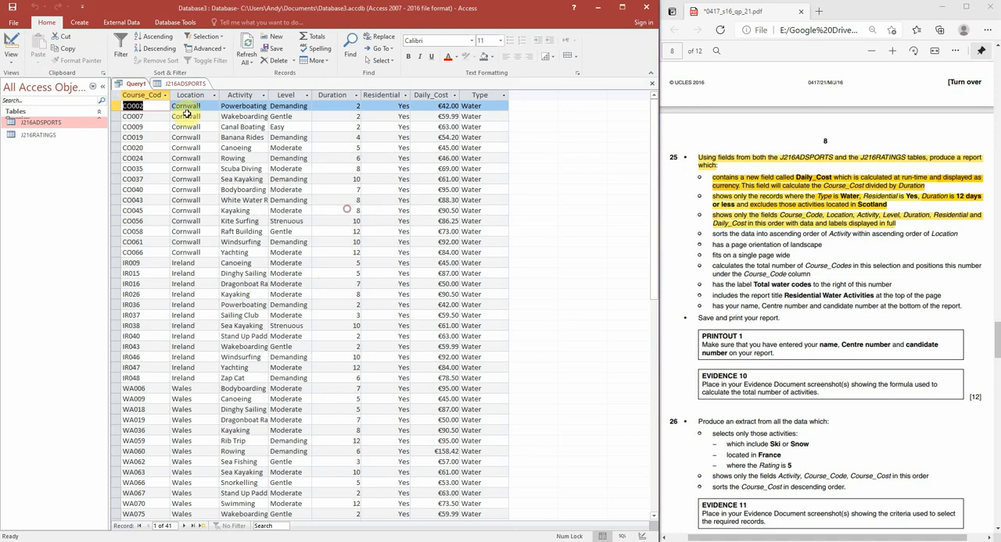
{"action": "right_click", "coordinate": [135, 88]}
{"action": "left_click", "coordinate": [157, 107]}
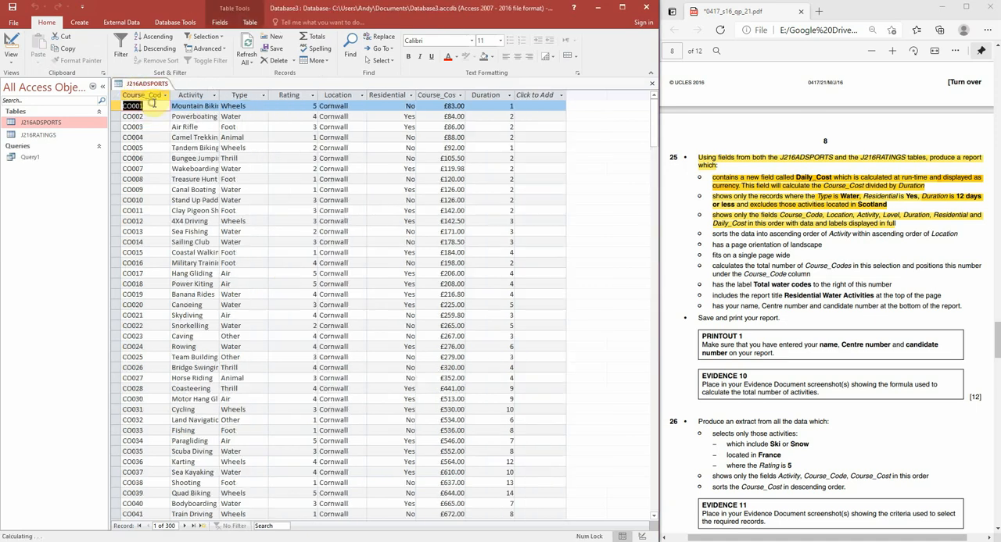
{"action": "right_click", "coordinate": [158, 85]}
{"action": "left_click", "coordinate": [169, 103]}
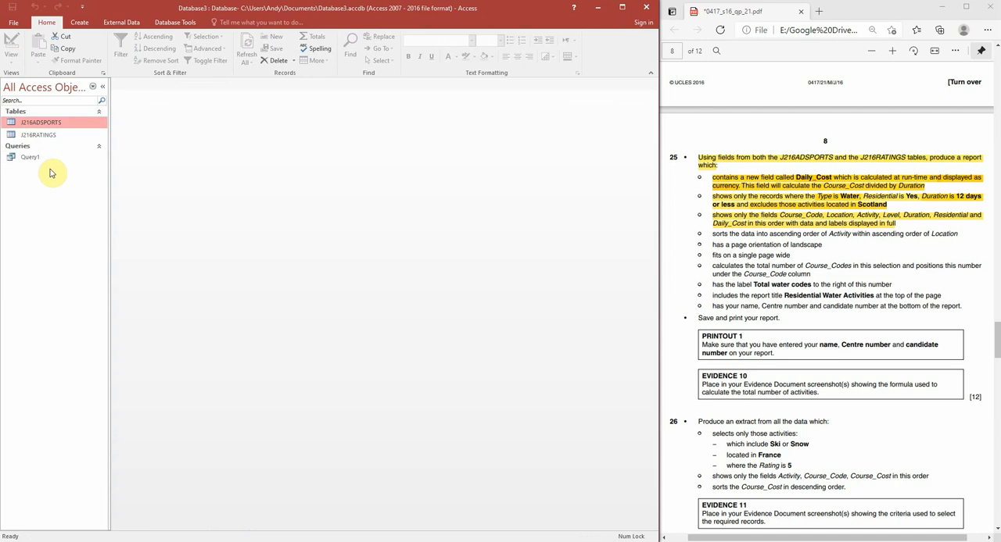
Step: Display all Access objects in the navigation list, and start the Report Wizard with Query1 as the data source
{"action": "left_click", "coordinate": [52, 89]}
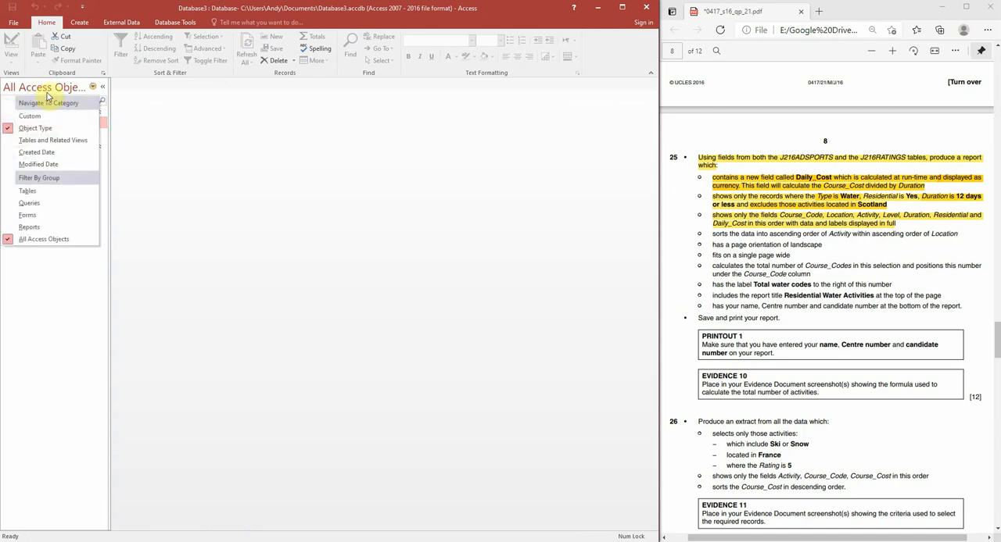
{"action": "left_click", "coordinate": [23, 241]}
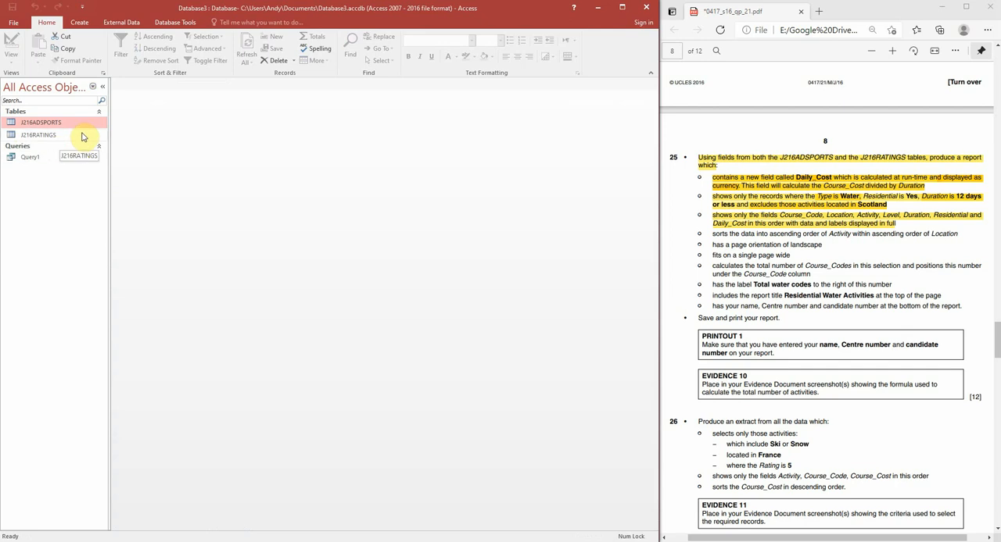
{"action": "left_click", "coordinate": [76, 23]}
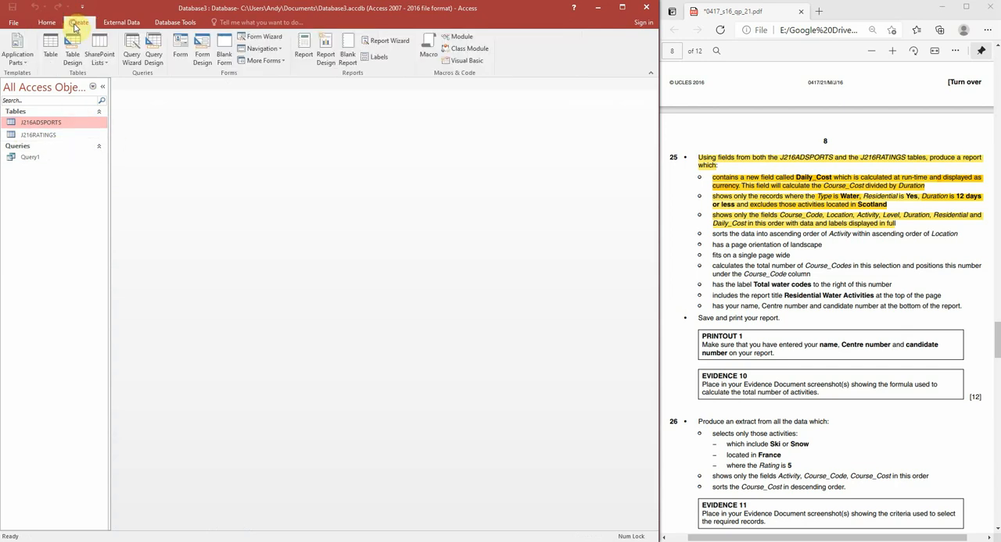
{"action": "left_click", "coordinate": [380, 41]}
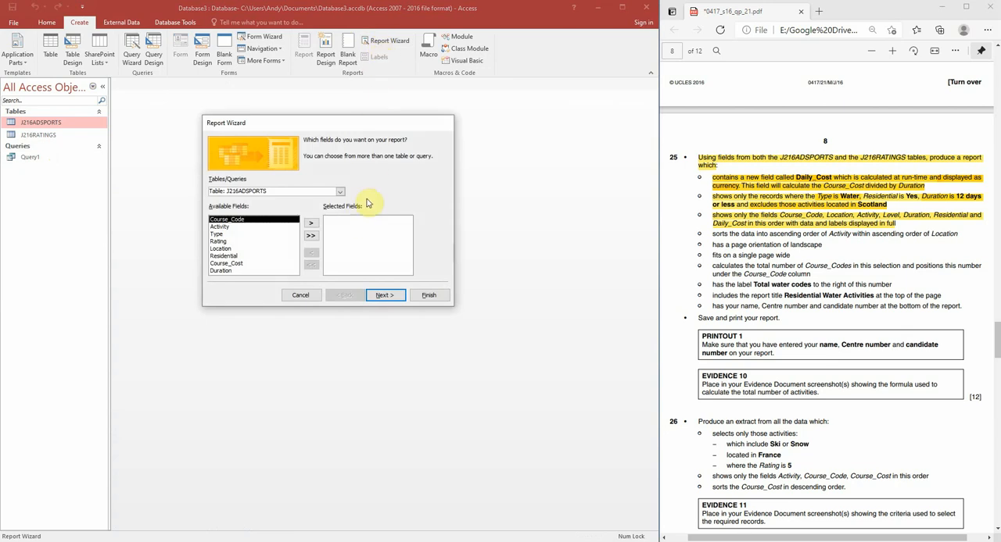
{"action": "left_click", "coordinate": [340, 193]}
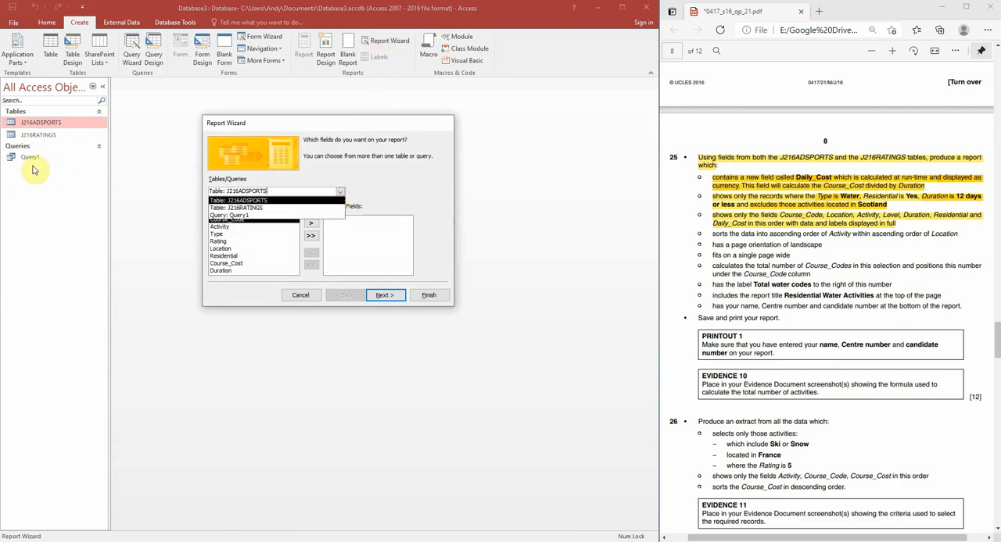
{"action": "left_click", "coordinate": [244, 216]}
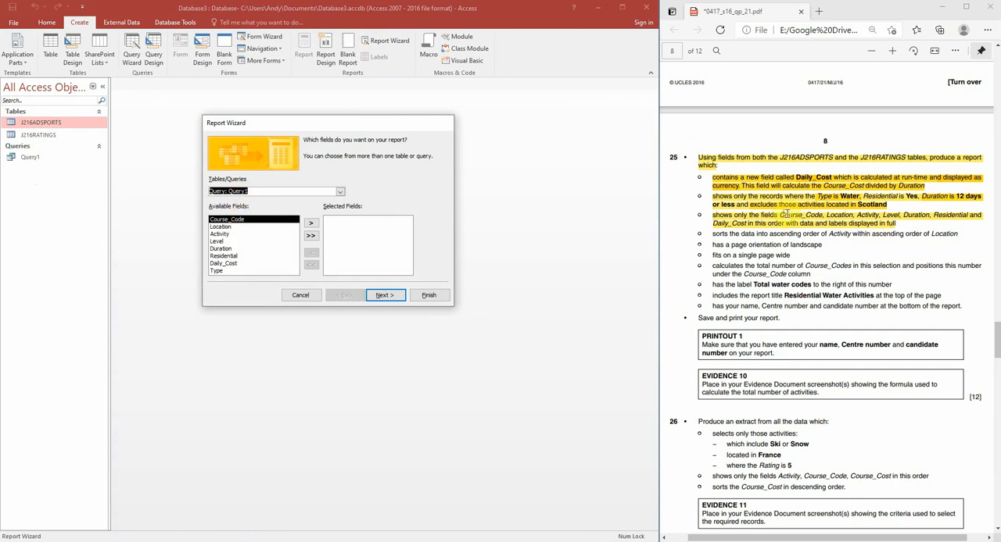
Step: Add Course_Code, Location, Activity, Level, Duration, Residential and Daily_Cost to the report in that order, leaving out Type
{"action": "left_click", "coordinate": [315, 224]}
{"action": "left_click", "coordinate": [315, 224]}
{"action": "left_click", "coordinate": [315, 224]}
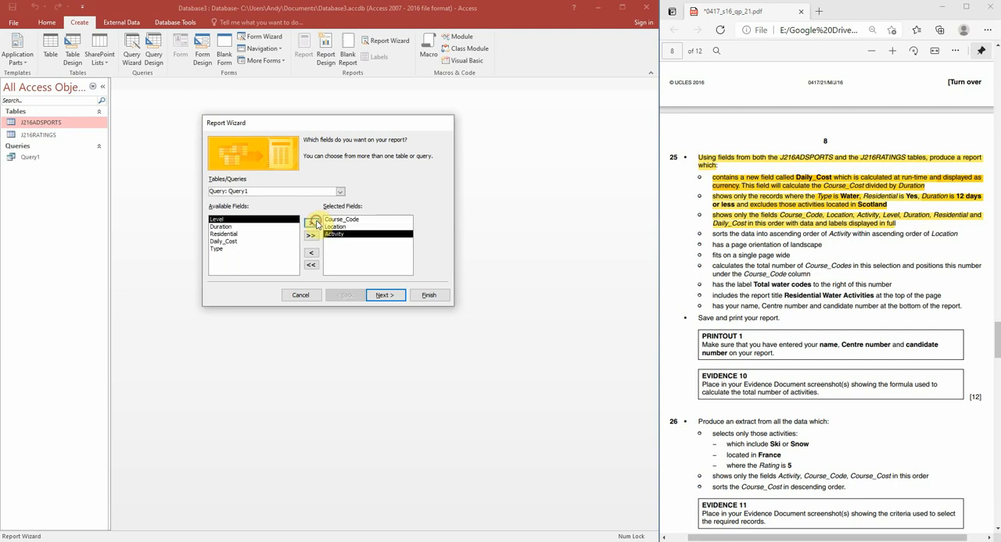
{"action": "left_click", "coordinate": [315, 223]}
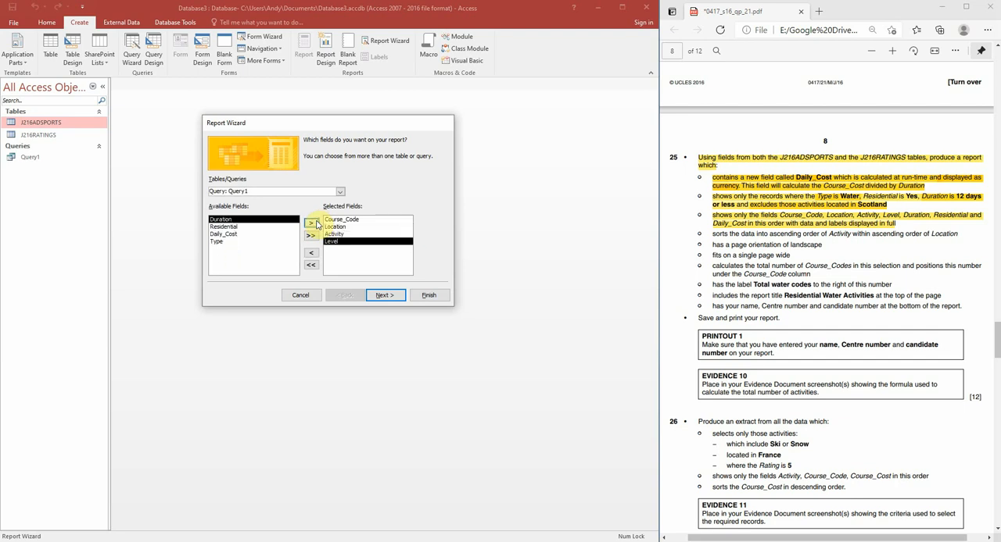
{"action": "left_click", "coordinate": [315, 224]}
{"action": "left_click", "coordinate": [315, 223]}
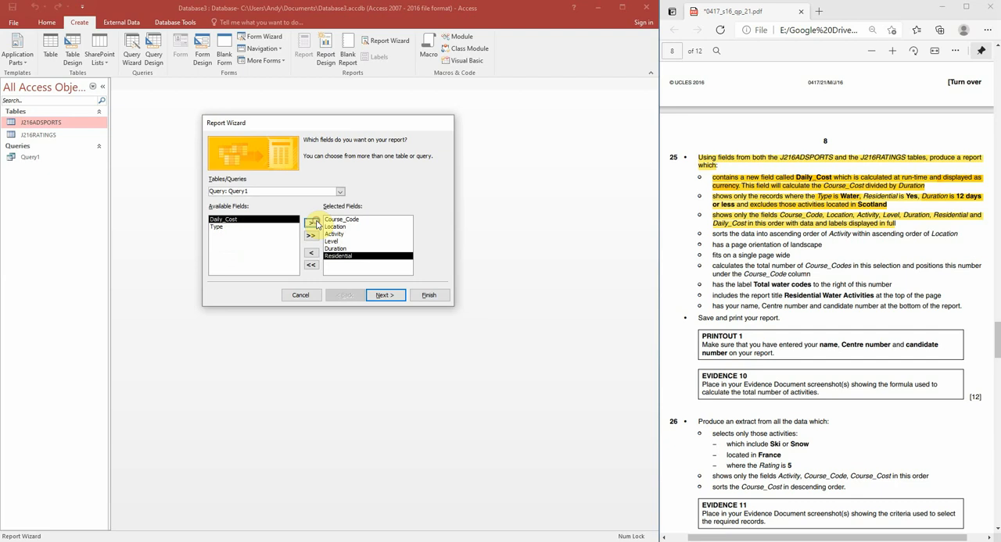
{"action": "left_click", "coordinate": [315, 224]}
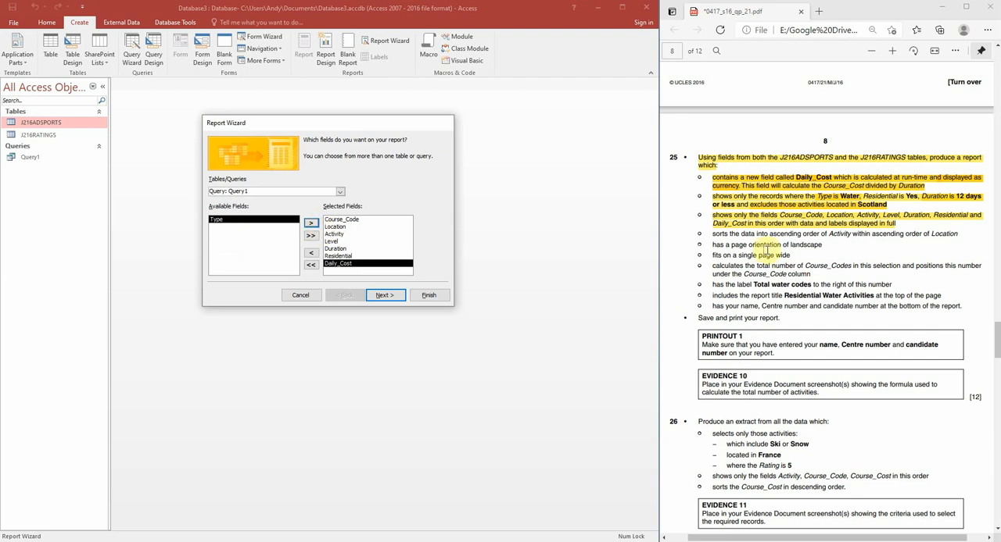
{"action": "left_click", "coordinate": [748, 222]}
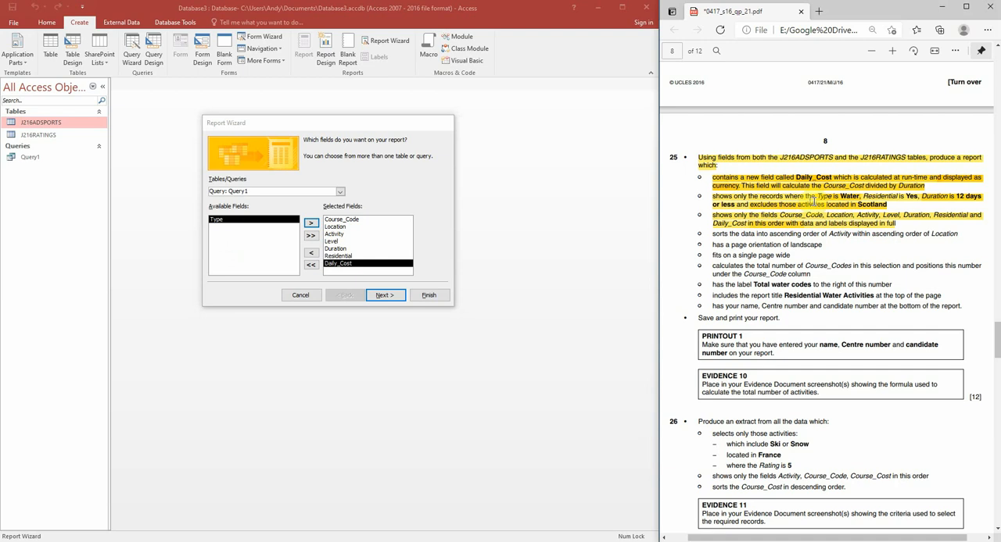
Step: Continue the Report Wizard and choose to view the data by J216ADSPORTS
{"action": "left_click", "coordinate": [384, 295]}
{"action": "left_click", "coordinate": [242, 170]}
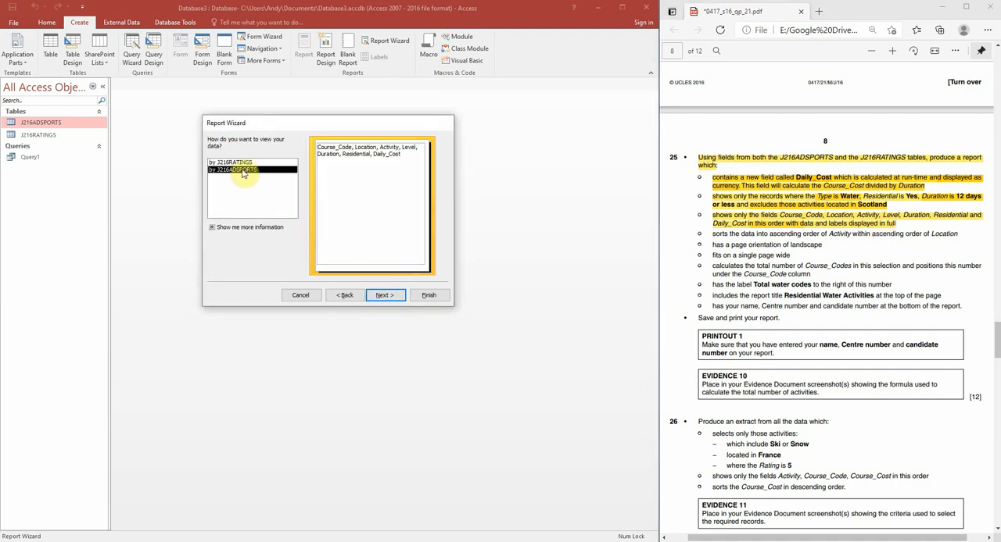
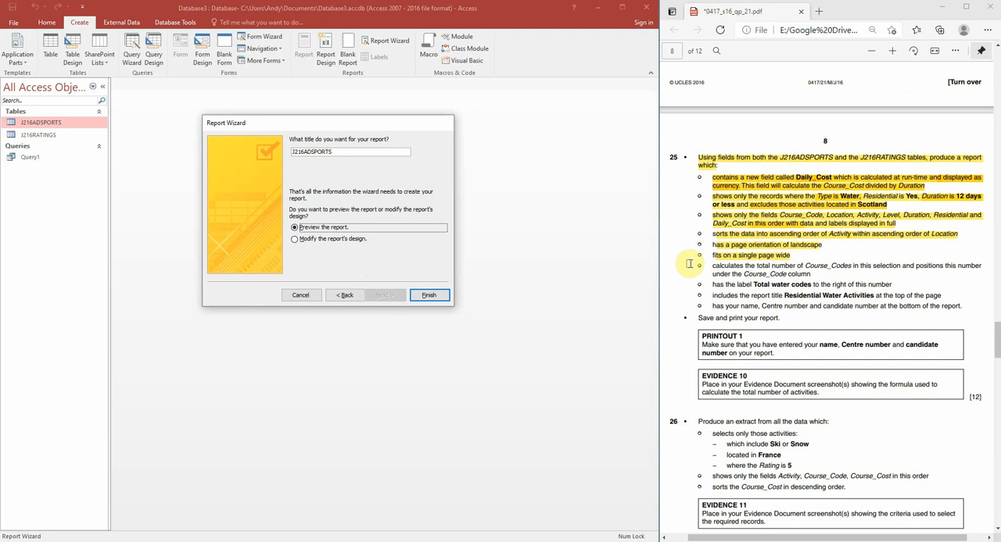
Step: Title the report Residential Water Activities and finish the Report Wizard with a preview of the report
{"action": "double_click", "coordinate": [342, 152]}
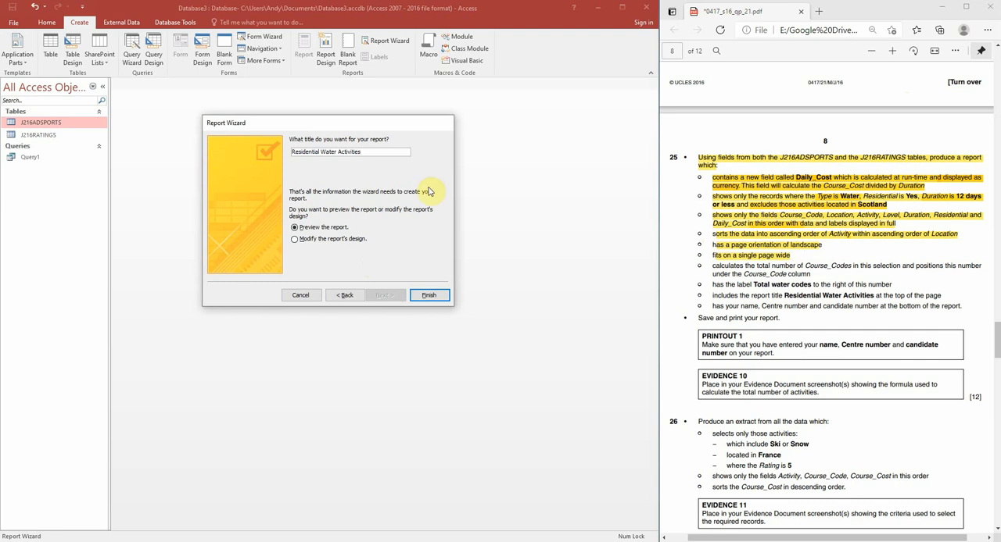
{"action": "left_click", "coordinate": [429, 297]}
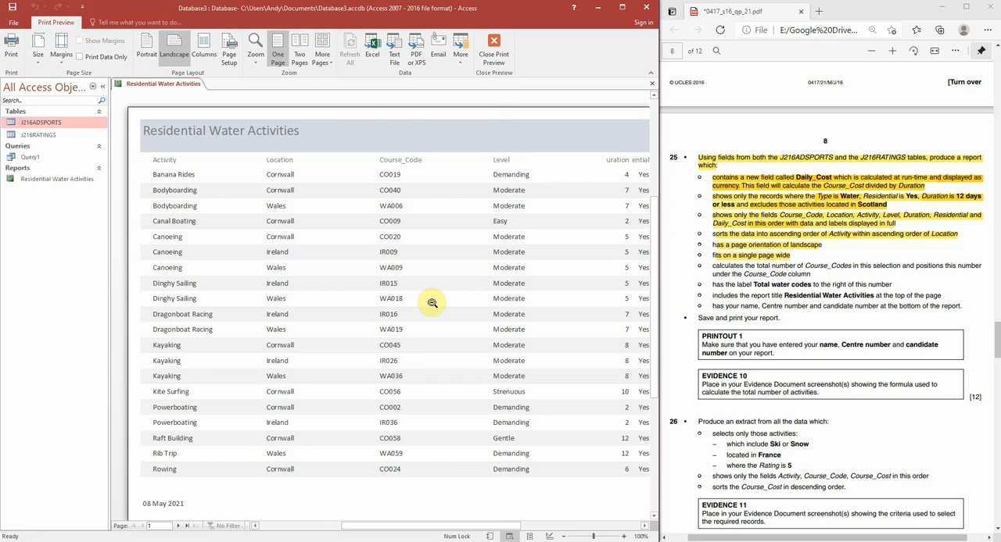
{"action": "mouse_move", "coordinate": [420, 529]}
{"action": "left_mouse_down"}
{"action": "mouse_move", "coordinate": [508, 529]}
{"action": "mouse_move", "coordinate": [398, 524]}
{"action": "mouse_move", "coordinate": [429, 517]}
{"action": "left_mouse_up"}
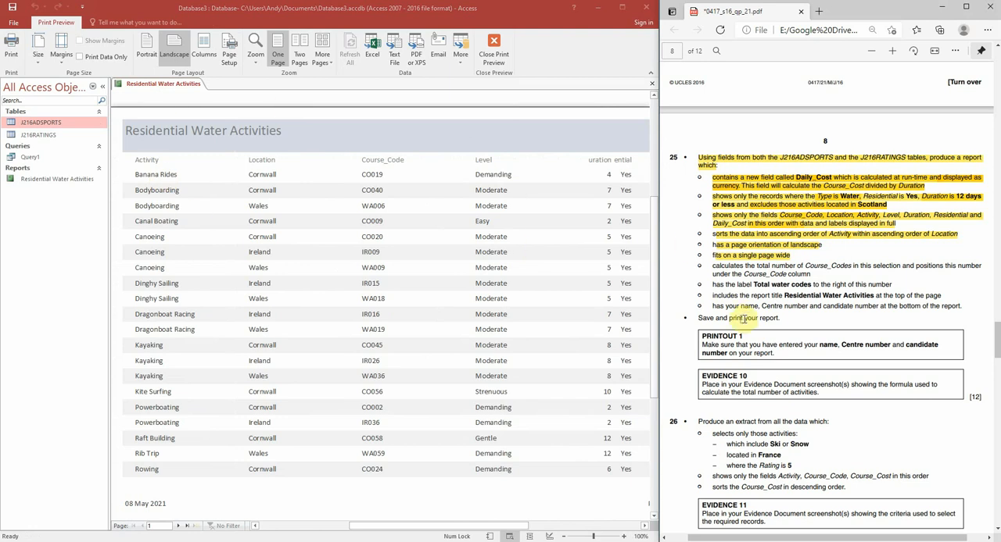
Step: Switch the report to Layout View and narrow the Activity values to fit the longest entry
{"action": "left_click", "coordinate": [530, 537]}
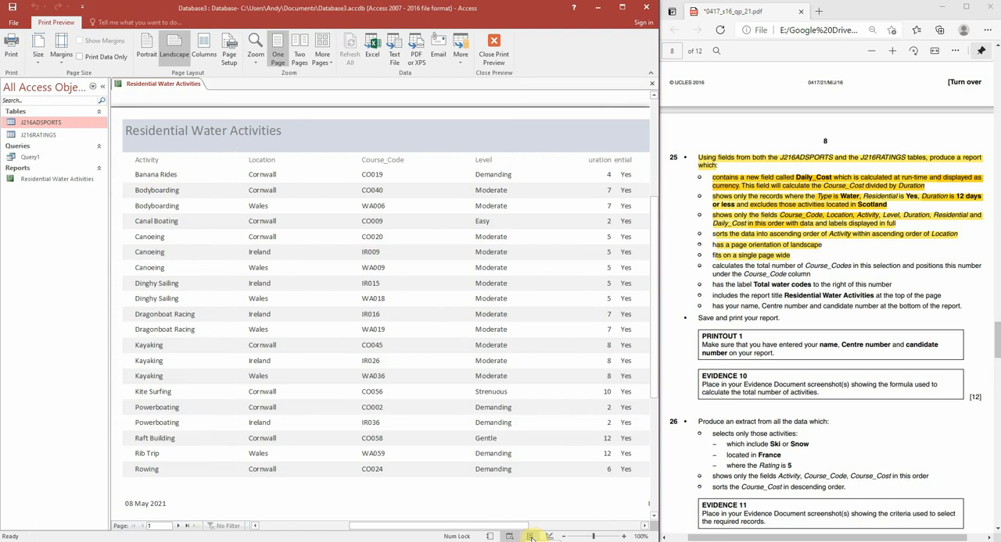
{"action": "left_click", "coordinate": [530, 537]}
{"action": "scroll", "coordinate": [206, 388], "scroll_direction": "down", "scroll_amount": 1}
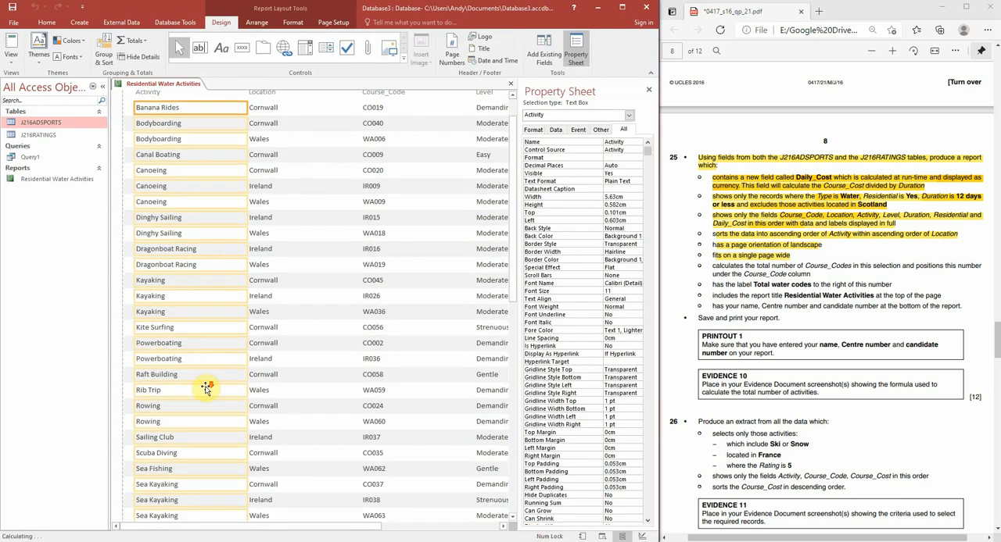
{"action": "scroll", "coordinate": [205, 388], "scroll_direction": "down", "scroll_amount": 5}
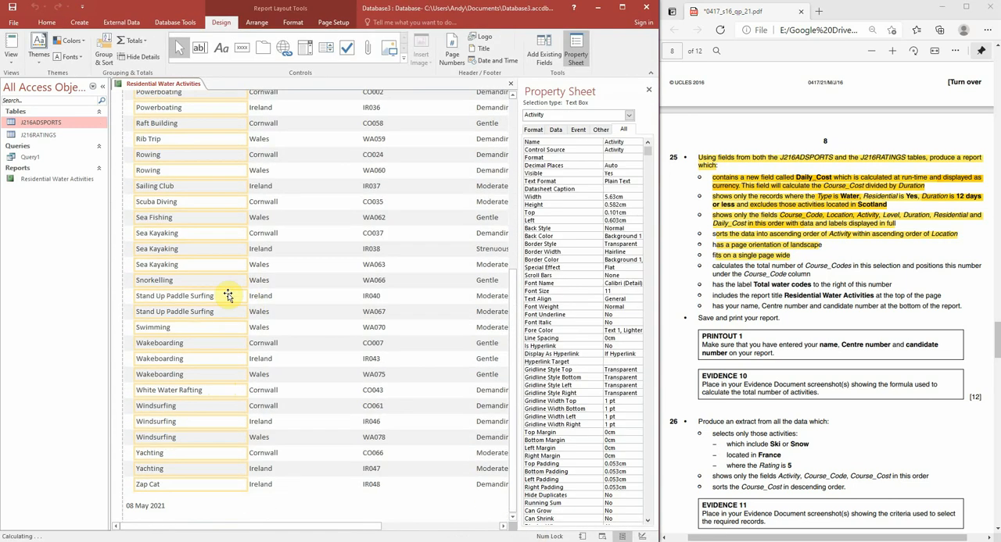
{"action": "left_click_drag", "start_coordinate": [252, 301], "coordinate": [221, 300]}
Step: Narrow the Location heading and its values together to about 2.8 cm
{"action": "left_click", "coordinate": [290, 236]}
{"action": "left_click", "coordinate": [301, 130]}
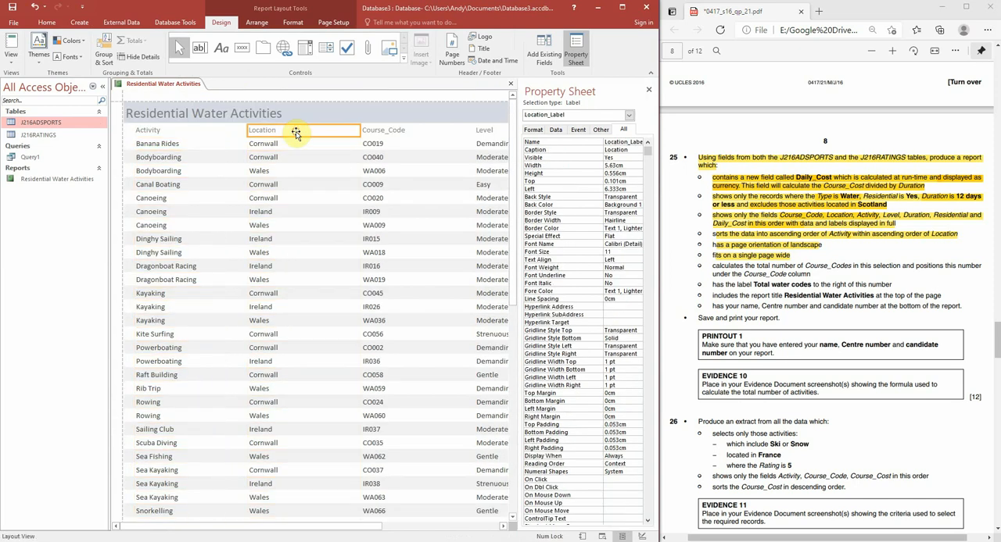
{"action": "left_click", "coordinate": [313, 144], "text": "ctrl"}
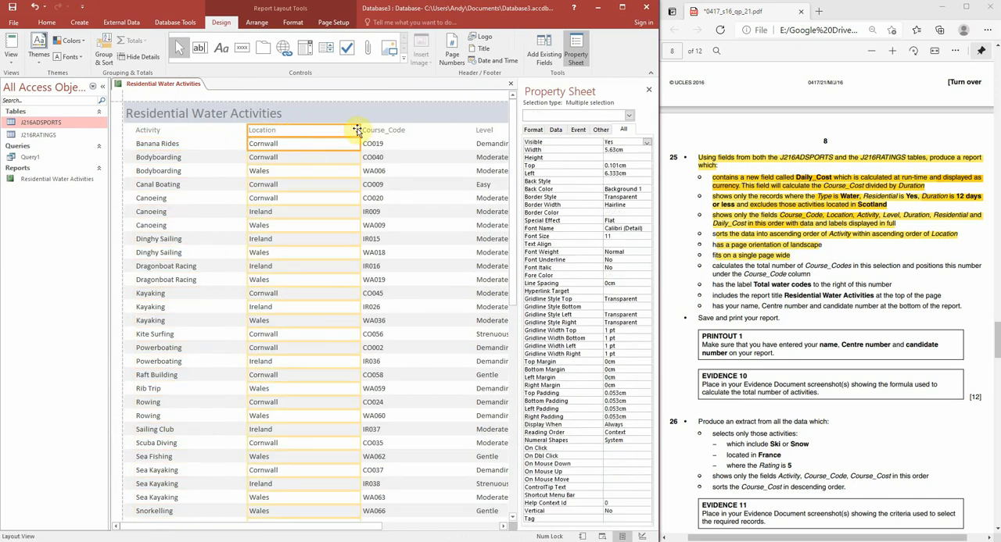
{"action": "left_click", "coordinate": [313, 131]}
{"action": "left_click", "coordinate": [315, 144], "text": "ctrl"}
{"action": "left_click_drag", "start_coordinate": [361, 131], "coordinate": [292, 141]}
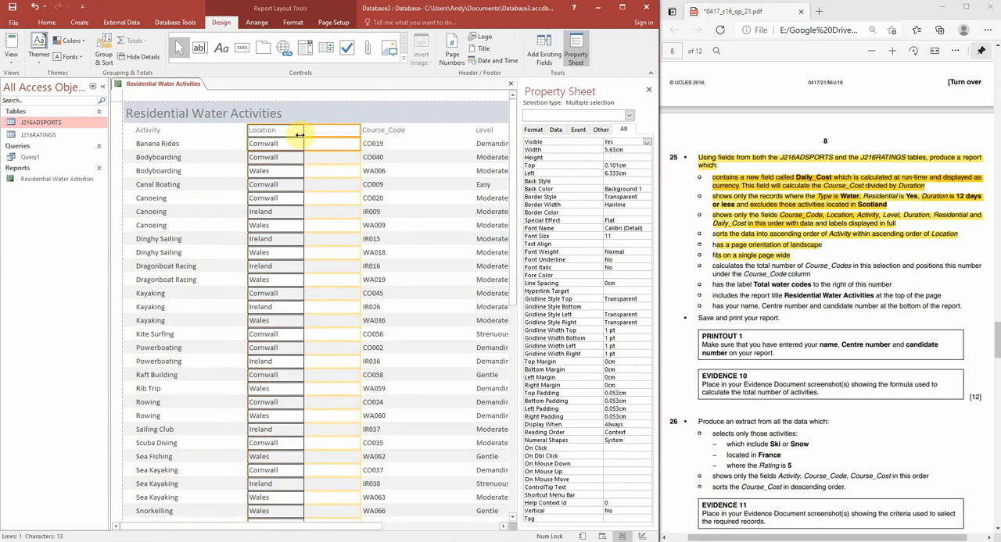
Step: Narrow the Course_Code heading and its values together to about 2.6 cm
{"action": "left_click", "coordinate": [397, 131]}
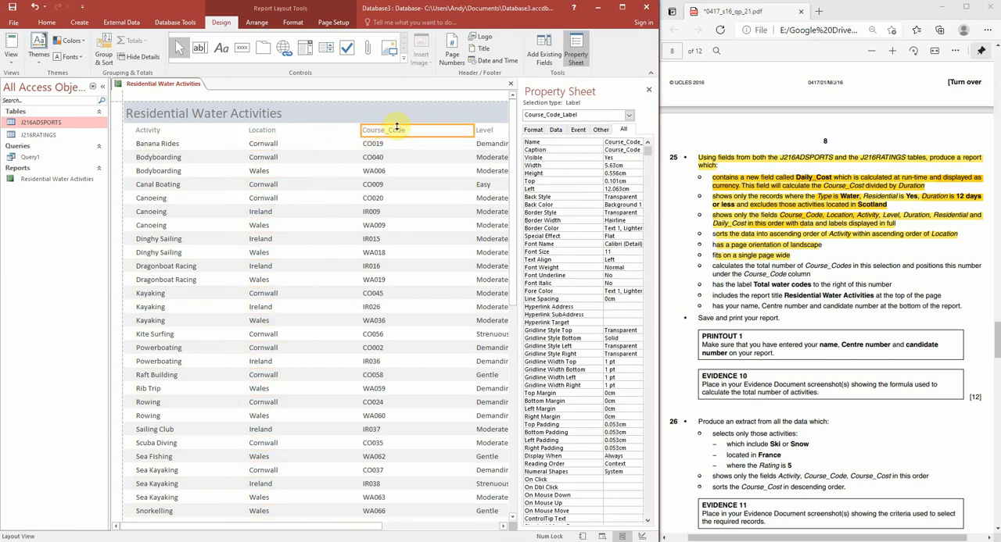
{"action": "left_click", "coordinate": [435, 146], "text": "ctrl"}
{"action": "left_click_drag", "start_coordinate": [472, 131], "coordinate": [414, 131]}
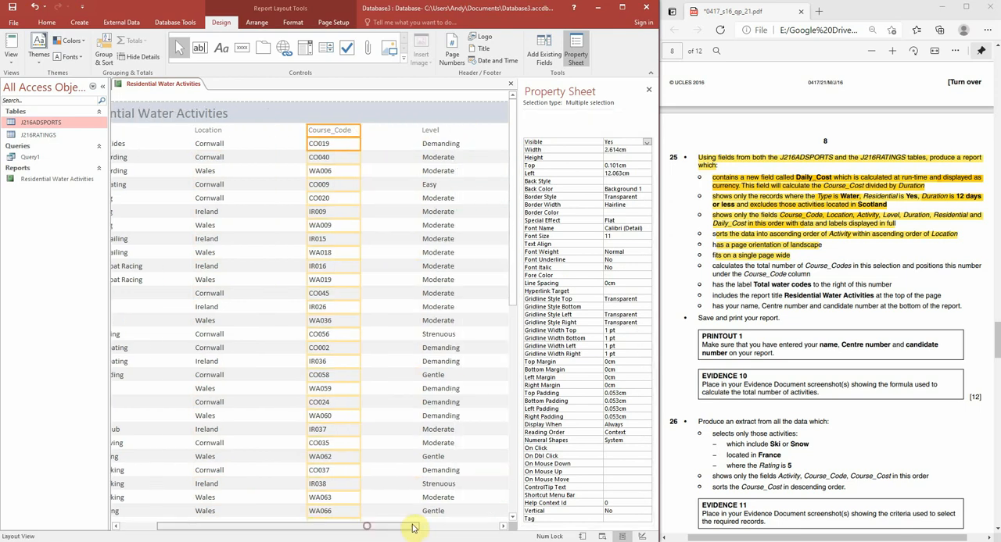
Step: Narrow the Level heading and its values together to free space before the Duration column
{"action": "left_click_drag", "start_coordinate": [408, 526], "coordinate": [456, 520]}
{"action": "left_click", "coordinate": [373, 146]}
{"action": "left_click", "coordinate": [381, 129], "text": "ctrl"}
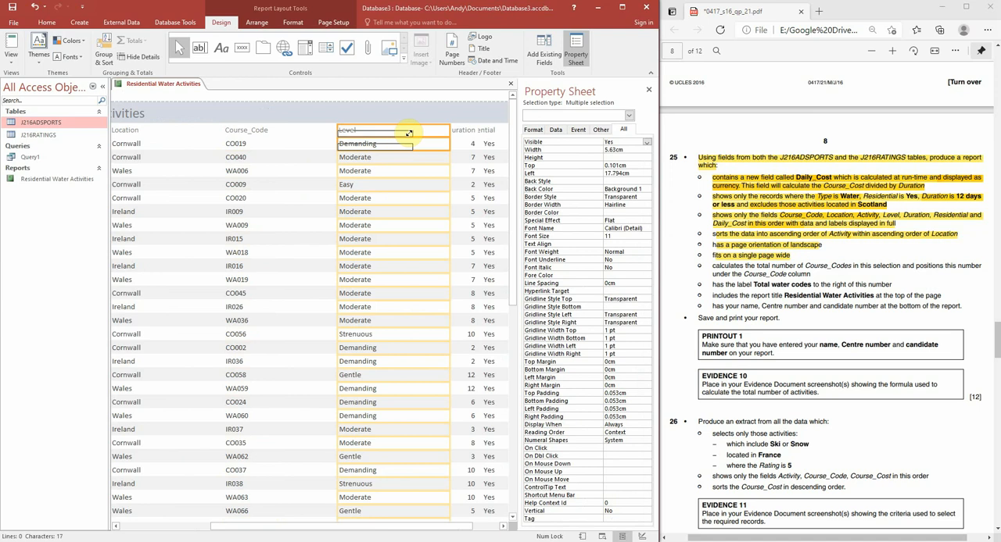
{"action": "left_click_drag", "start_coordinate": [408, 134], "coordinate": [409, 135]}
{"action": "key", "text": "ctrl+z"}
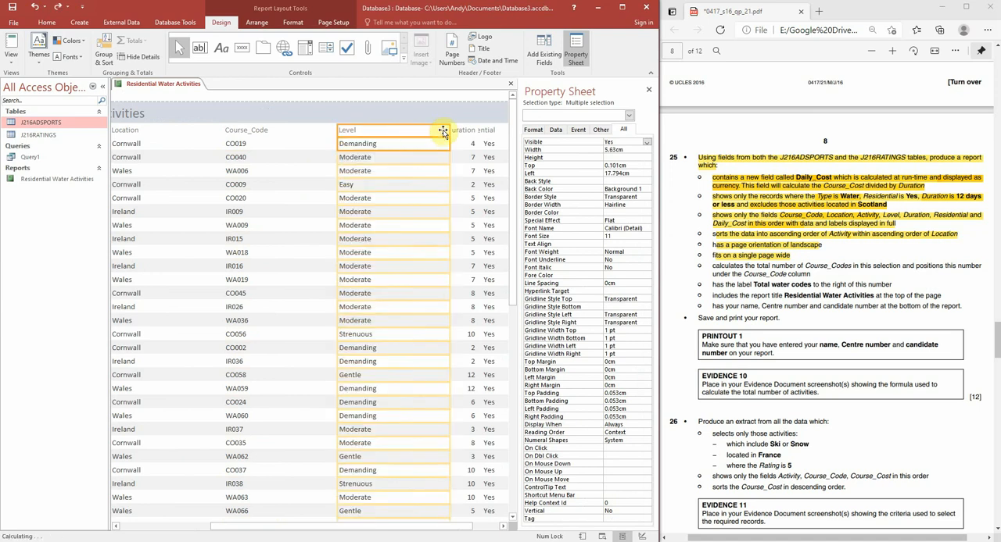
{"action": "left_click", "coordinate": [440, 130]}
{"action": "left_click", "coordinate": [434, 141], "text": "ctrl"}
{"action": "left_click_drag", "start_coordinate": [449, 130], "coordinate": [400, 133]}
Step: Move the Duration heading and values closer to Level so they clear the Residential heading
{"action": "left_click", "coordinate": [464, 133]}
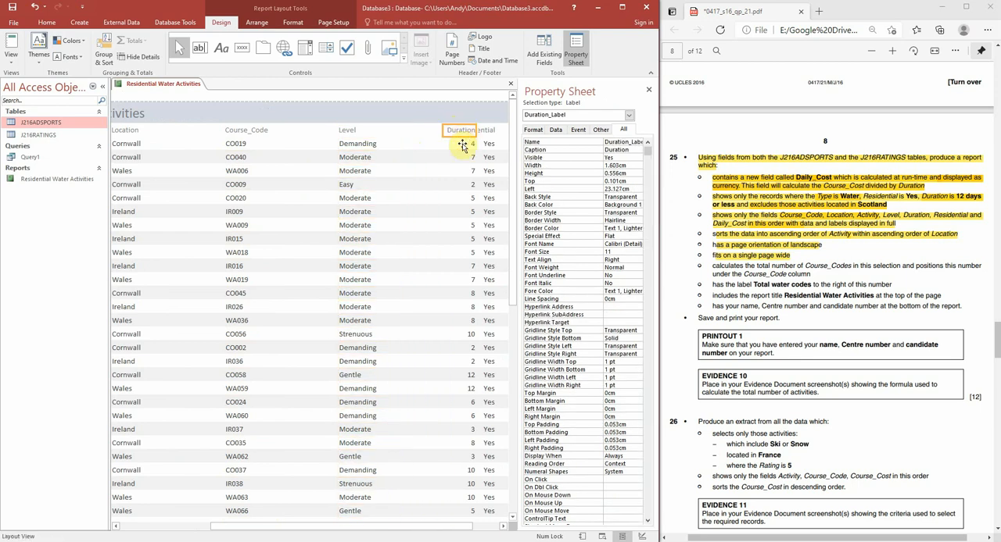
{"action": "left_click", "coordinate": [462, 144], "text": "ctrl"}
{"action": "left_click_drag", "start_coordinate": [455, 130], "coordinate": [420, 130]}
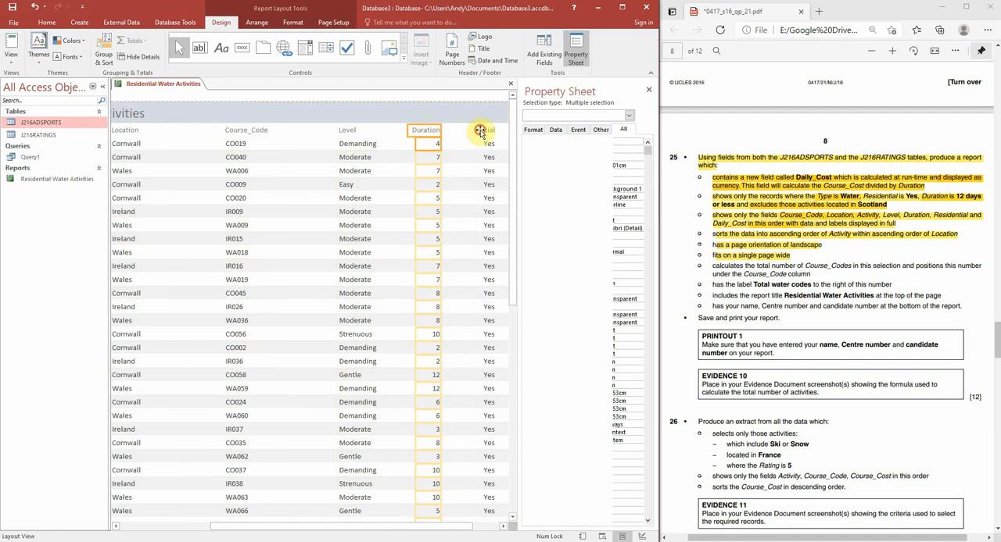
Step: Shift the Residential values so they sit centrally under the Residential heading
{"action": "left_click", "coordinate": [474, 133]}
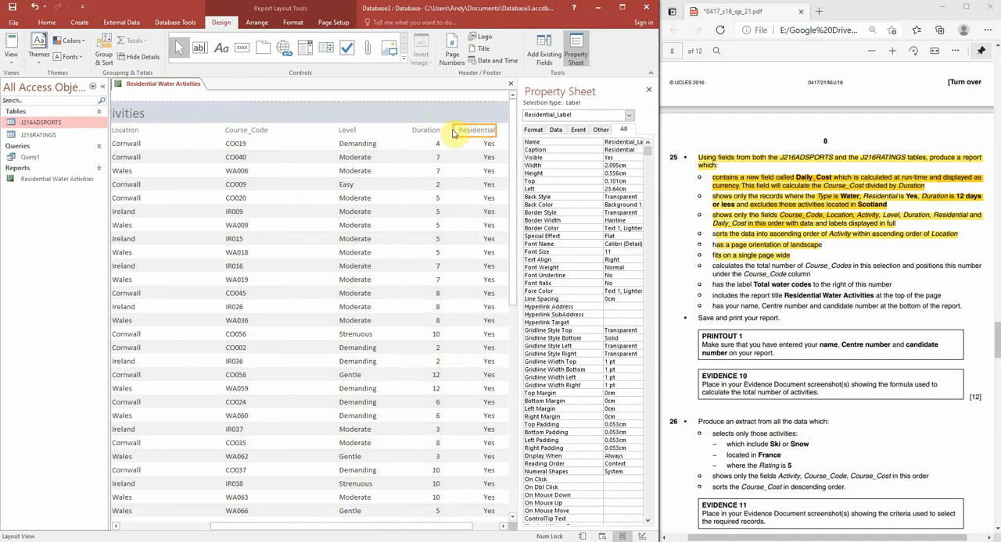
{"action": "left_click", "coordinate": [475, 159]}
{"action": "left_click", "coordinate": [487, 144]}
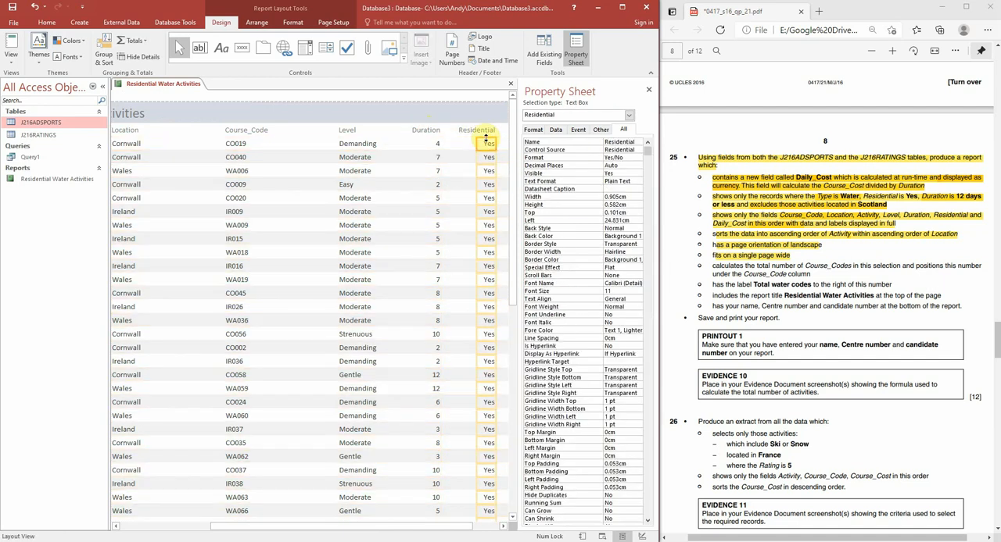
{"action": "left_click_drag", "start_coordinate": [482, 144], "coordinate": [480, 146]}
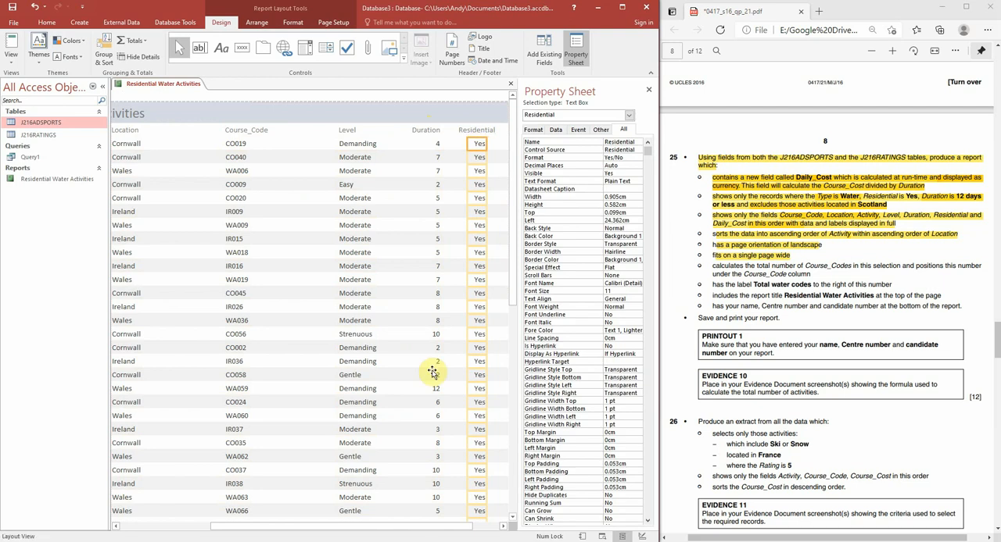
Step: Reorder the report columns by moving Activity after Location and placing Course_Code as the first column
{"action": "left_click_drag", "start_coordinate": [402, 527], "coordinate": [351, 527]}
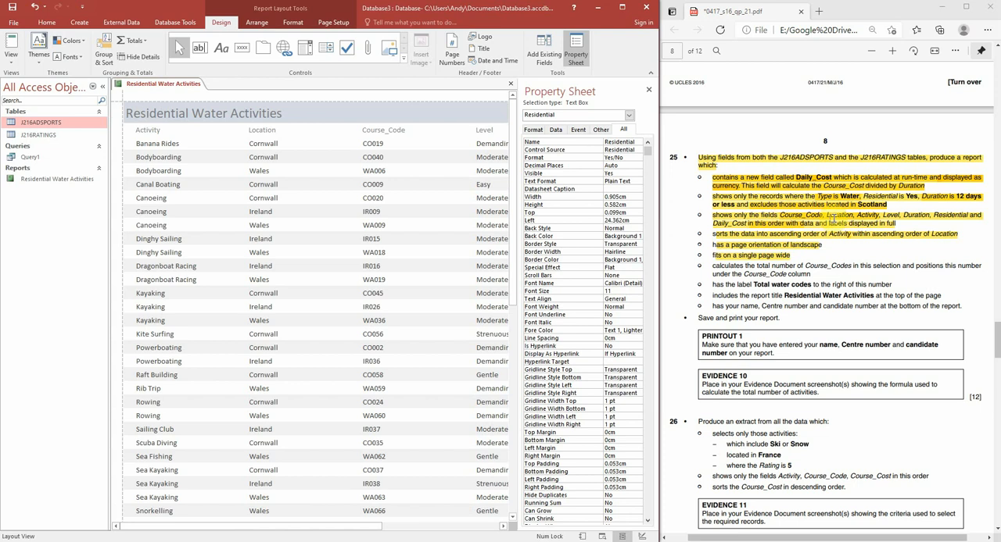
{"action": "left_click", "coordinate": [167, 133]}
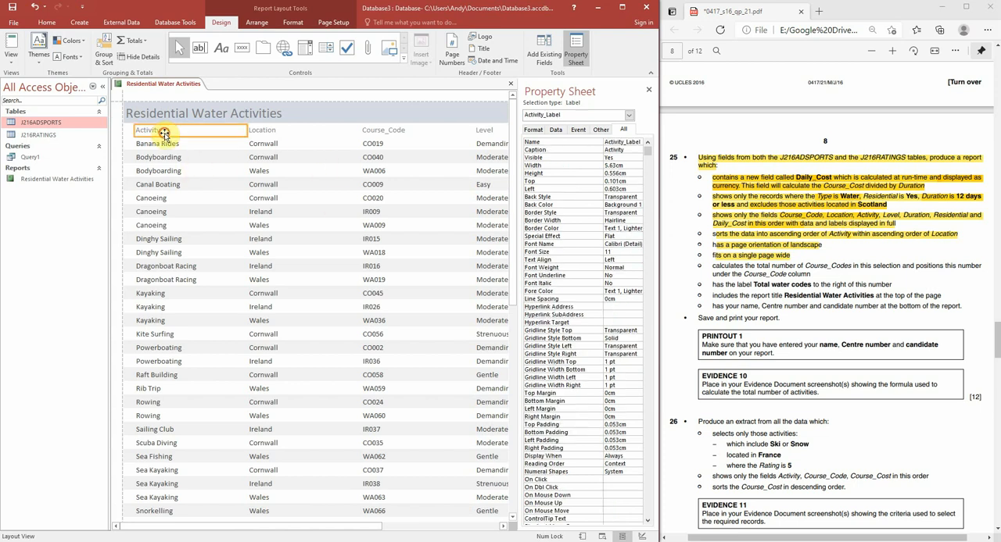
{"action": "left_click", "coordinate": [166, 144], "text": "shift"}
{"action": "left_click_drag", "start_coordinate": [169, 135], "coordinate": [146, 132]}
{"action": "left_click", "coordinate": [387, 163]}
{"action": "left_click", "coordinate": [387, 131], "text": "shift"}
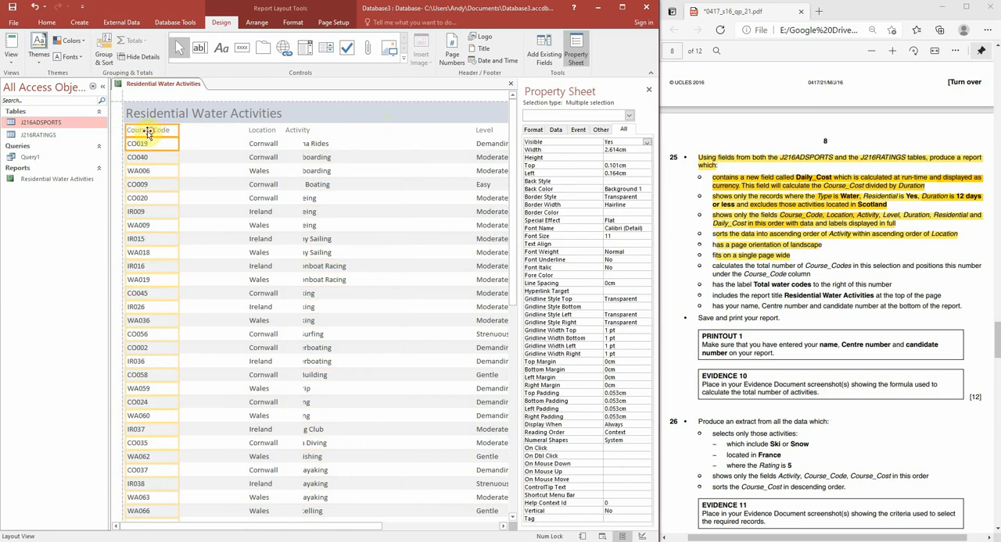
Step: Close the gaps by moving the Location column beside Course_Code and the Activity column beside Location
{"action": "left_click", "coordinate": [267, 131]}
{"action": "left_click", "coordinate": [271, 154]}
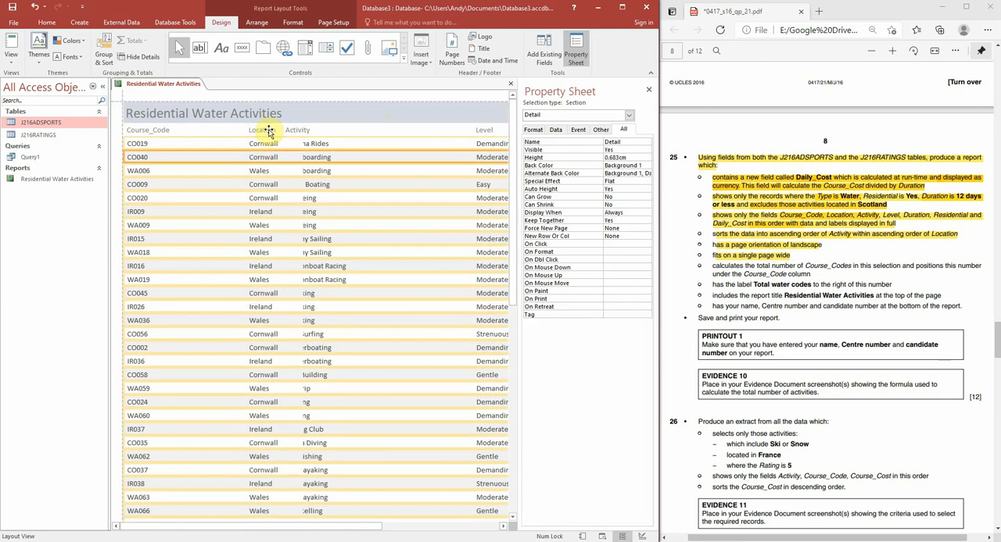
{"action": "left_click", "coordinate": [262, 130], "text": "shift"}
{"action": "left_click_drag", "start_coordinate": [217, 130], "coordinate": [212, 131]}
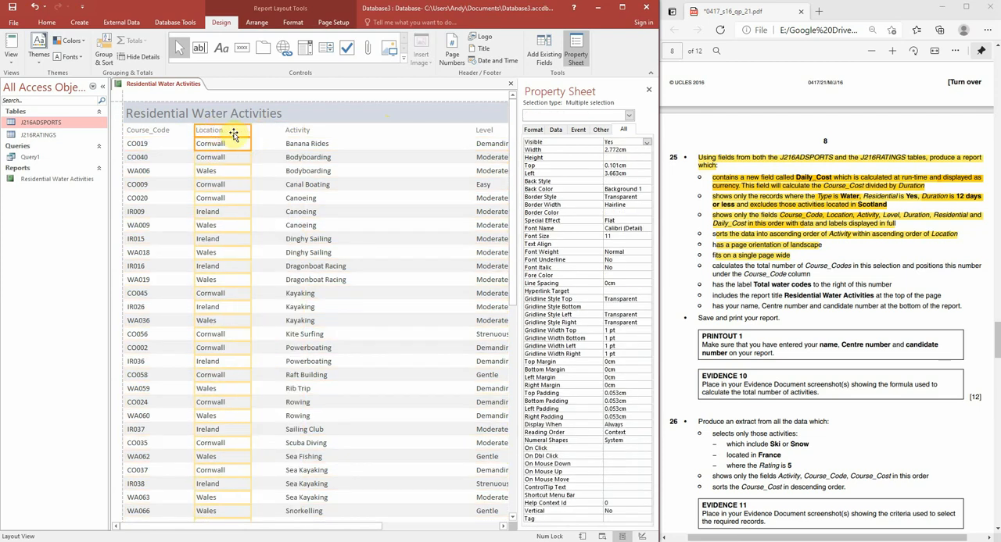
{"action": "left_click", "coordinate": [290, 131]}
{"action": "left_click_drag", "start_coordinate": [277, 131], "coordinate": [257, 130]}
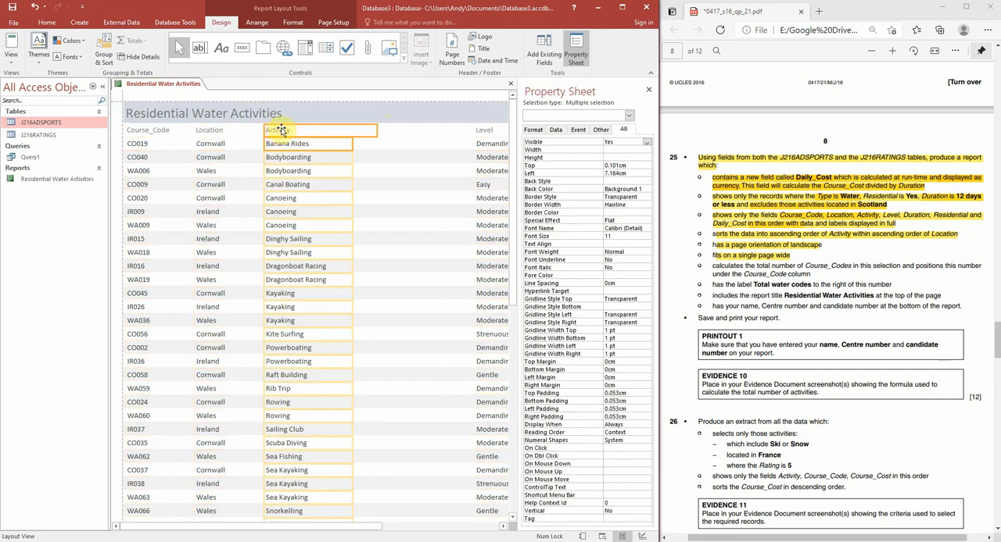
{"action": "left_click", "coordinate": [402, 147]}
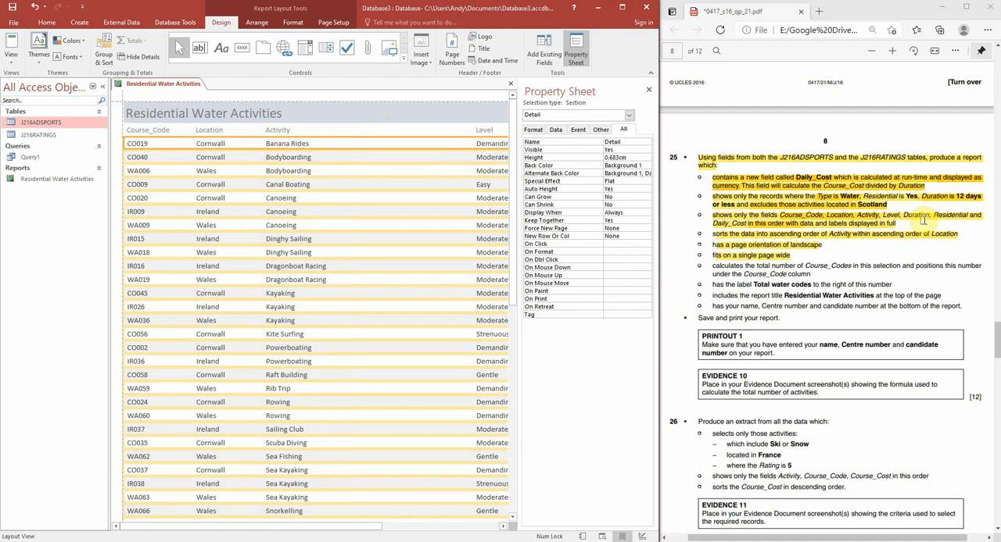
Step: Move the Level, Duration and Residential headings and values toward the Activity column, keeping that order and even spacing
{"action": "left_click_drag", "start_coordinate": [346, 524], "coordinate": [438, 524]}
{"action": "left_click", "coordinate": [358, 133]}
{"action": "left_click_drag", "start_coordinate": [357, 132], "coordinate": [250, 130]}
{"action": "left_click", "coordinate": [435, 135]}
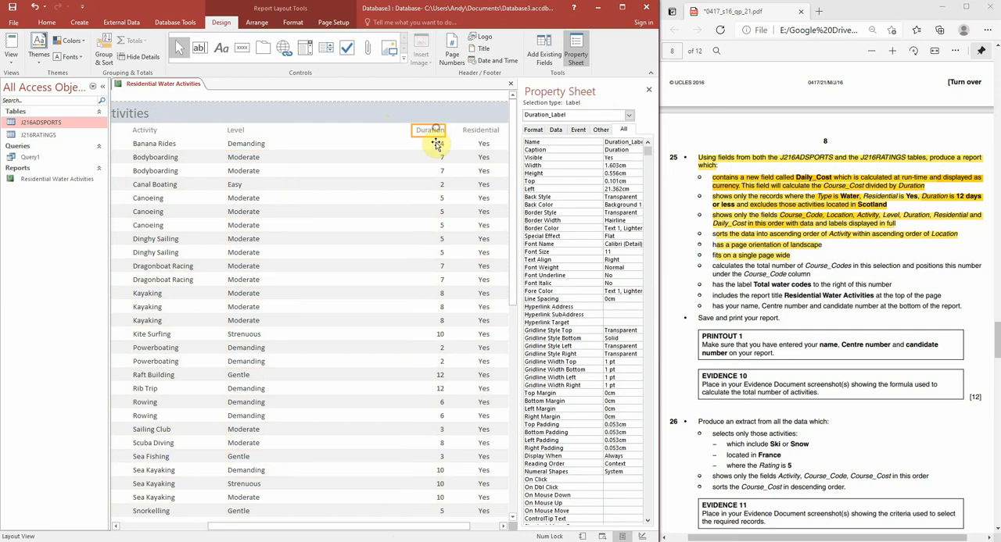
{"action": "left_click_drag", "start_coordinate": [427, 132], "coordinate": [348, 129]}
{"action": "left_click", "coordinate": [485, 130]}
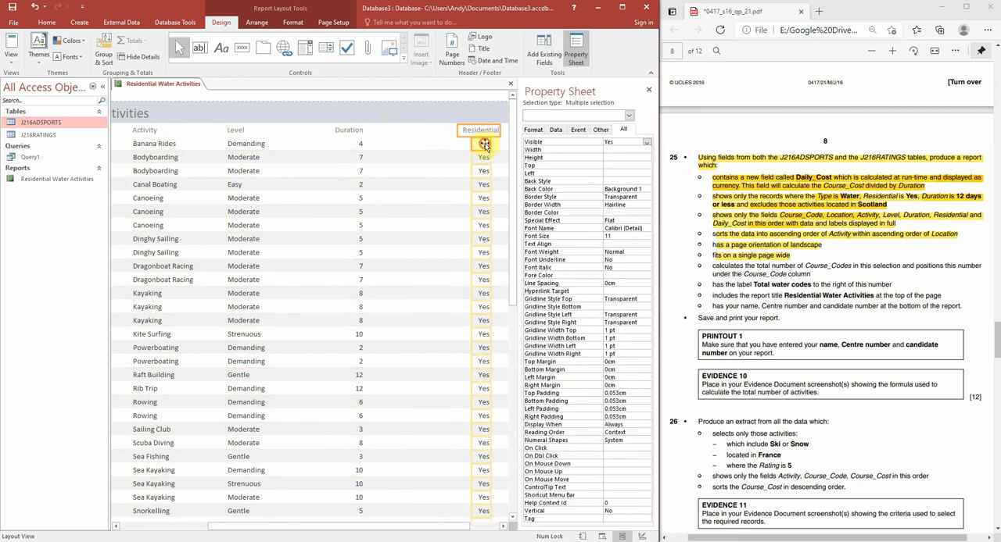
{"action": "left_click_drag", "start_coordinate": [485, 138], "coordinate": [420, 138]}
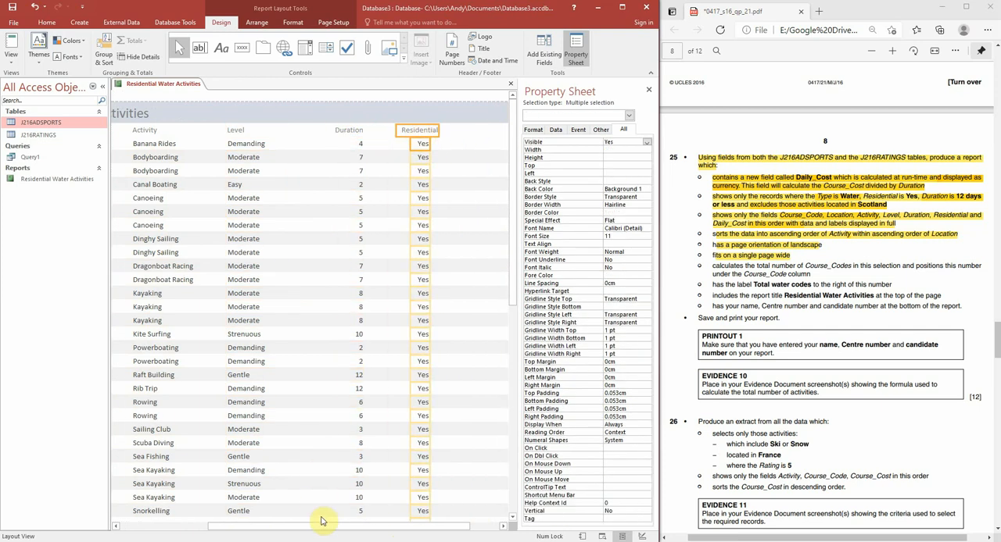
Step: Move the Daily_Cost heading and values closer to Residential, about 24.5 cm from the report's left edge
{"action": "left_click_drag", "start_coordinate": [328, 527], "coordinate": [475, 527]}
{"action": "left_click", "coordinate": [492, 130]}
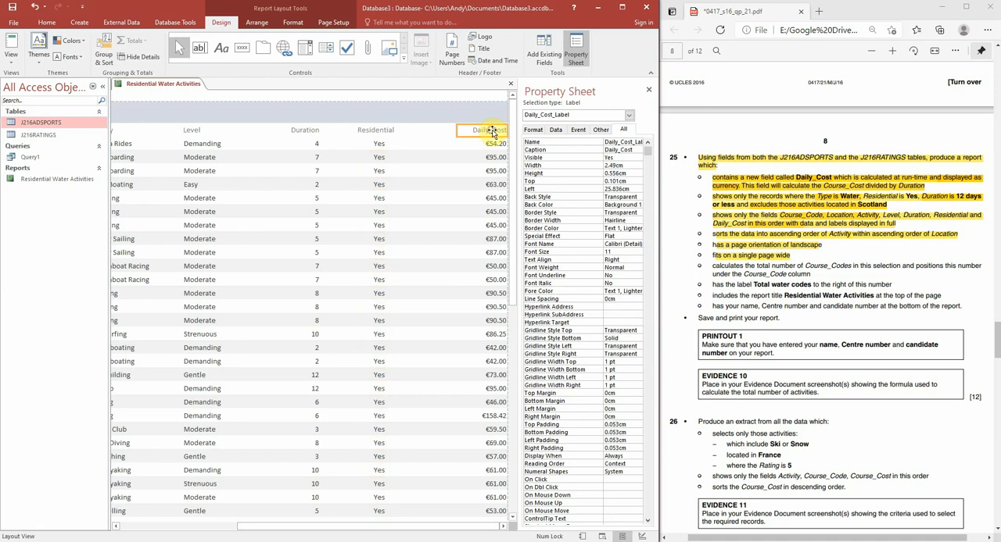
{"action": "left_click", "coordinate": [496, 147], "text": "shift"}
{"action": "left_click_drag", "start_coordinate": [487, 130], "coordinate": [460, 132]}
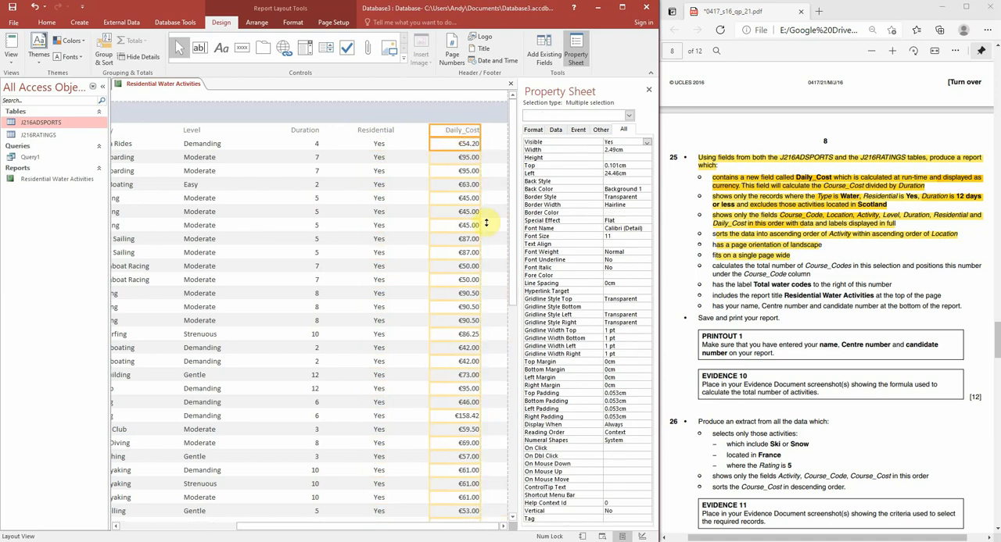
{"action": "left_click", "coordinate": [500, 220]}
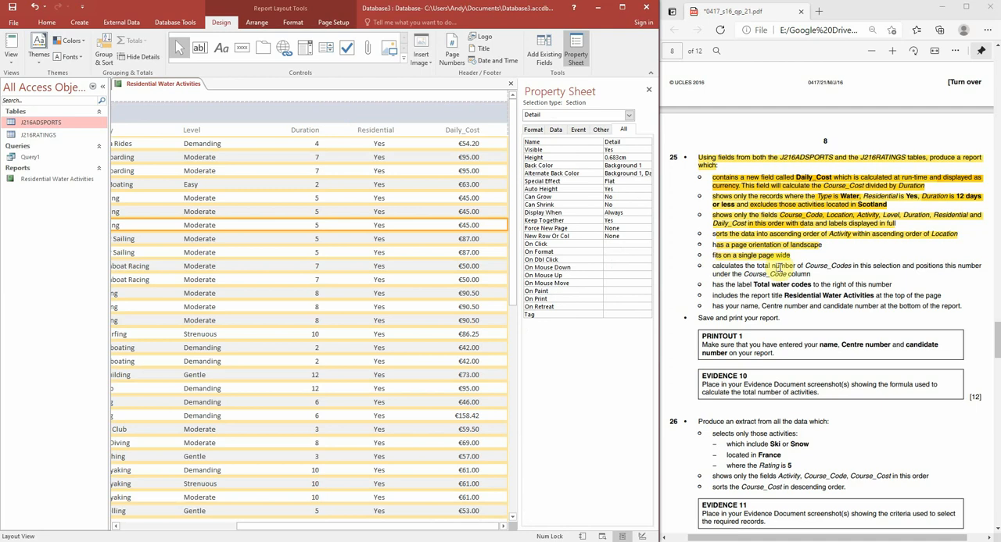
Step: Highlight the Course_Codes total requirement of question 25 in the exam PDF, and return to the report's first columns in Access
{"action": "left_click_drag", "start_coordinate": [711, 265], "coordinate": [812, 276]}
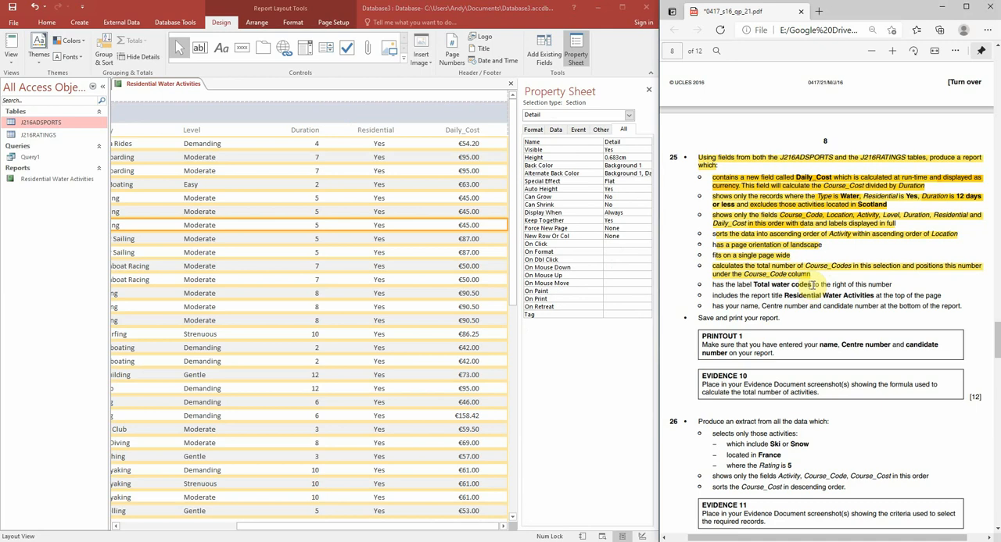
{"action": "left_click", "coordinate": [406, 359]}
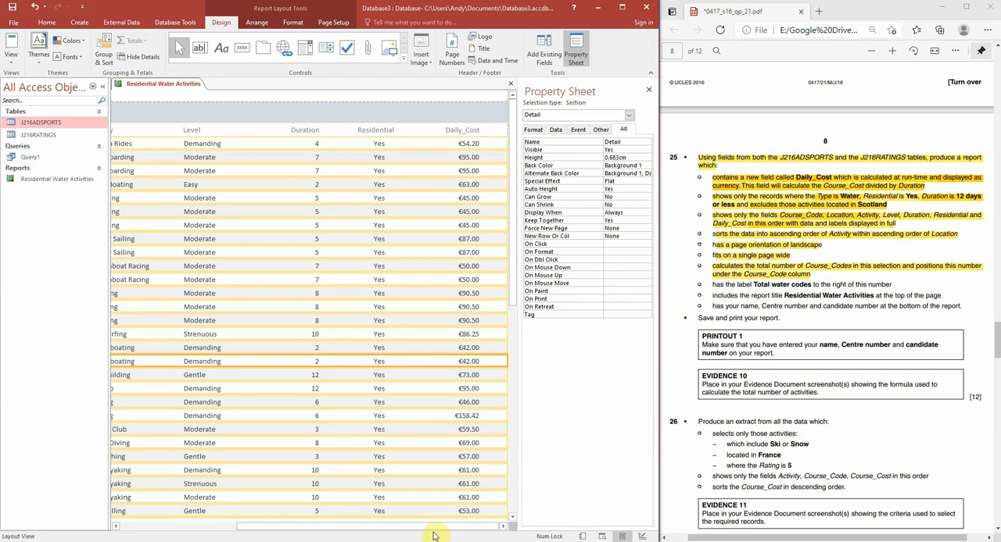
{"action": "left_click_drag", "start_coordinate": [434, 536], "coordinate": [301, 529]}
{"action": "left_click", "coordinate": [320, 345]}
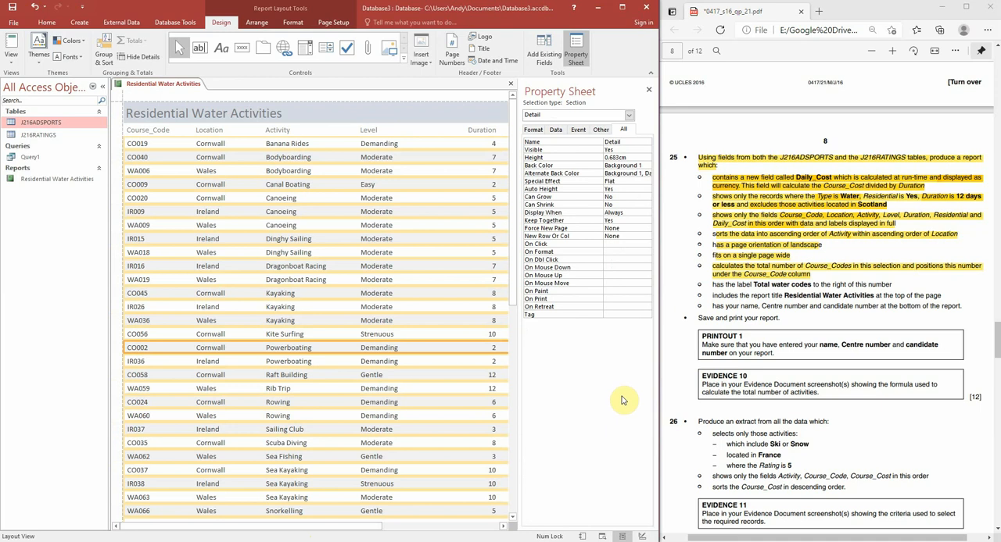
Step: Switch the Residential Water Activities report to Design View and select the Activity text box in the Detail section
{"action": "left_click", "coordinate": [643, 537]}
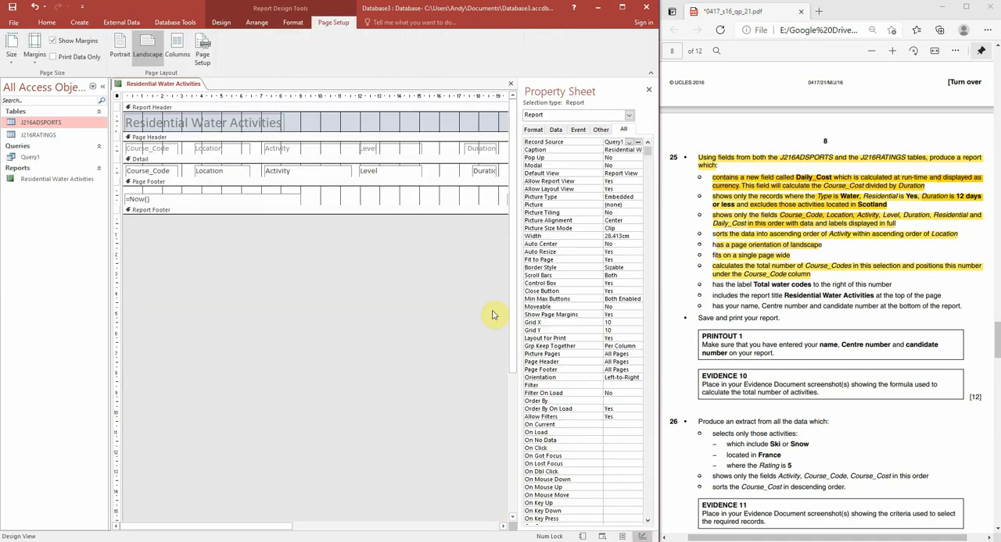
{"action": "left_click", "coordinate": [196, 148]}
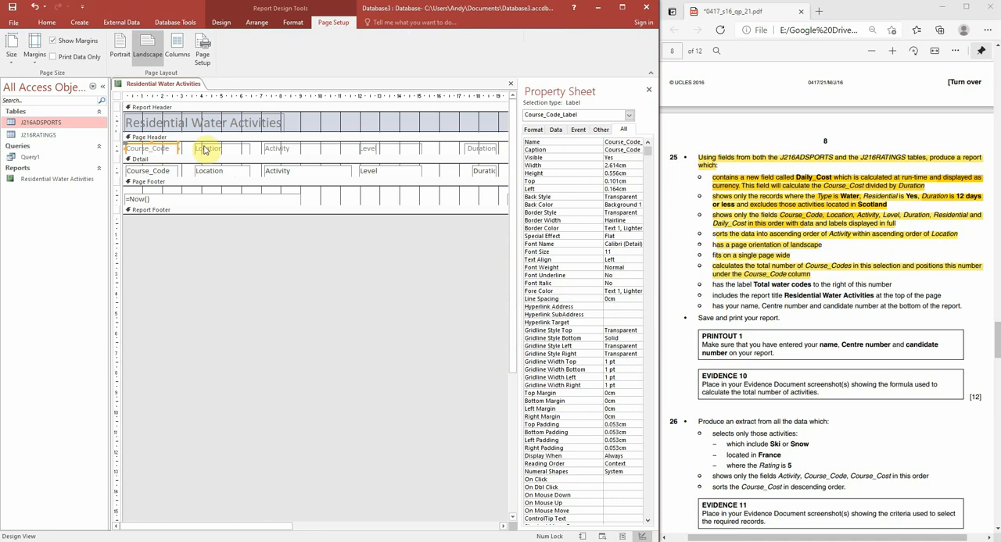
{"action": "left_click", "coordinate": [270, 148]}
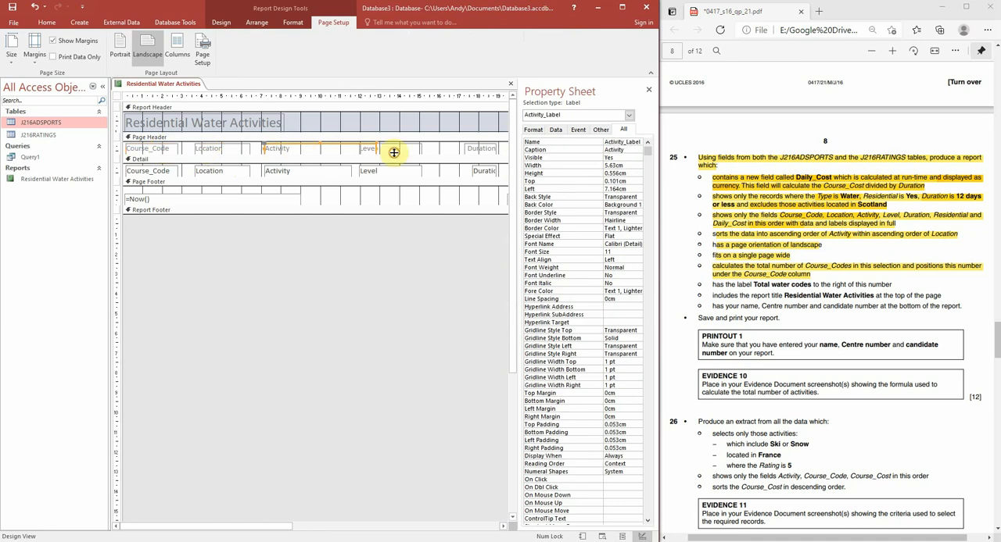
{"action": "left_click", "coordinate": [283, 169]}
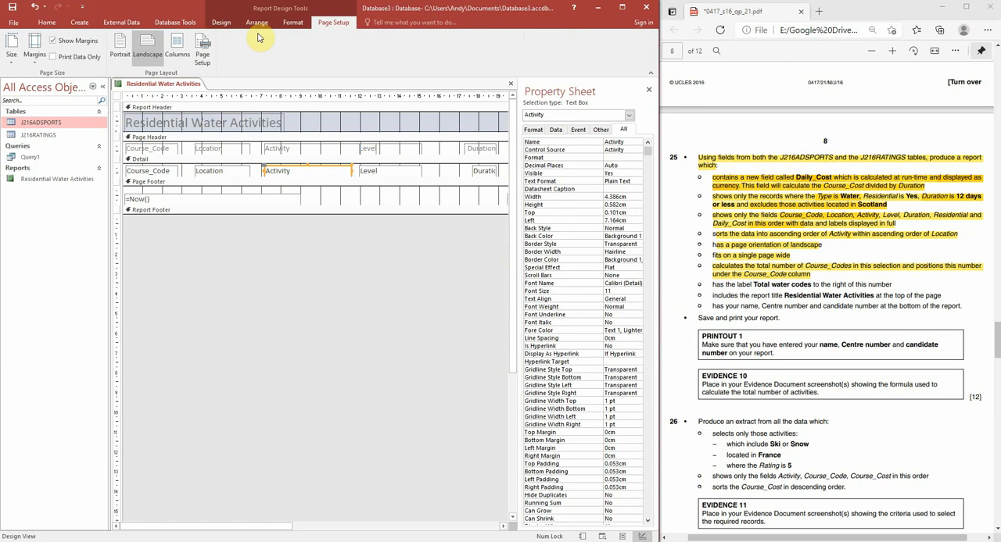
{"action": "left_click", "coordinate": [226, 26]}
{"action": "left_click", "coordinate": [255, 25]}
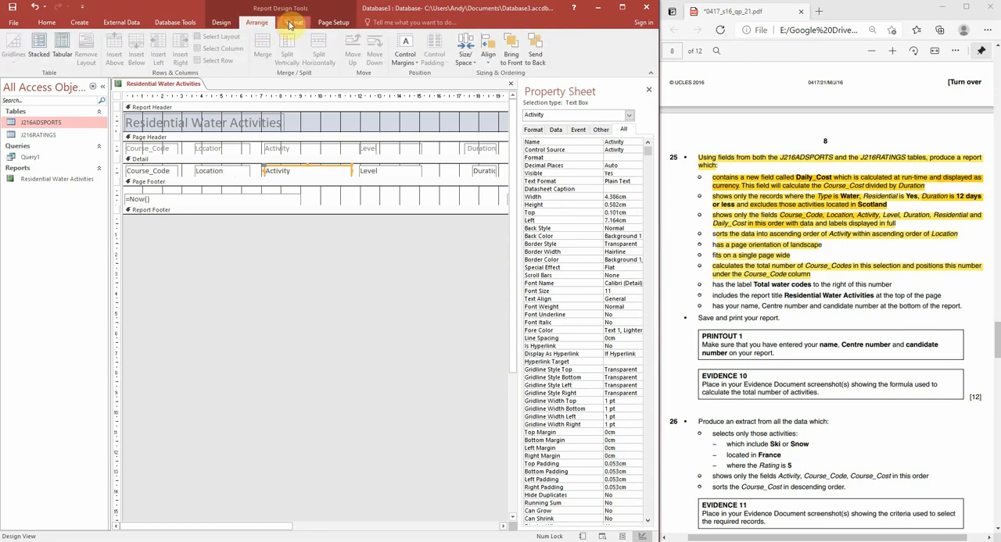
{"action": "left_click", "coordinate": [293, 25]}
{"action": "left_click", "coordinate": [329, 25]}
{"action": "left_click", "coordinate": [228, 25]}
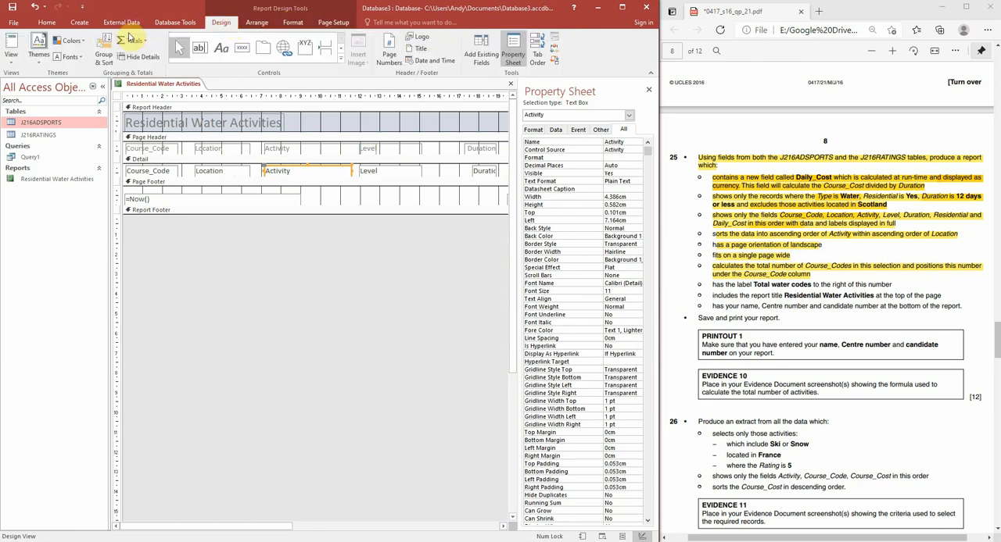
{"action": "left_click", "coordinate": [142, 40]}
{"action": "left_click", "coordinate": [143, 41]}
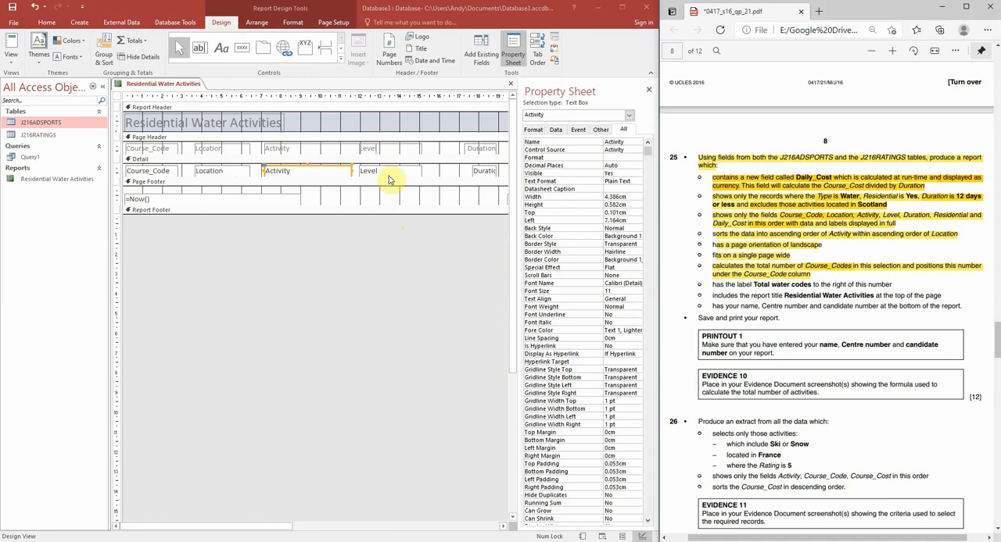
Step: Add a Count Records total for the Course_Code field to the report footer
{"action": "left_click", "coordinate": [174, 170]}
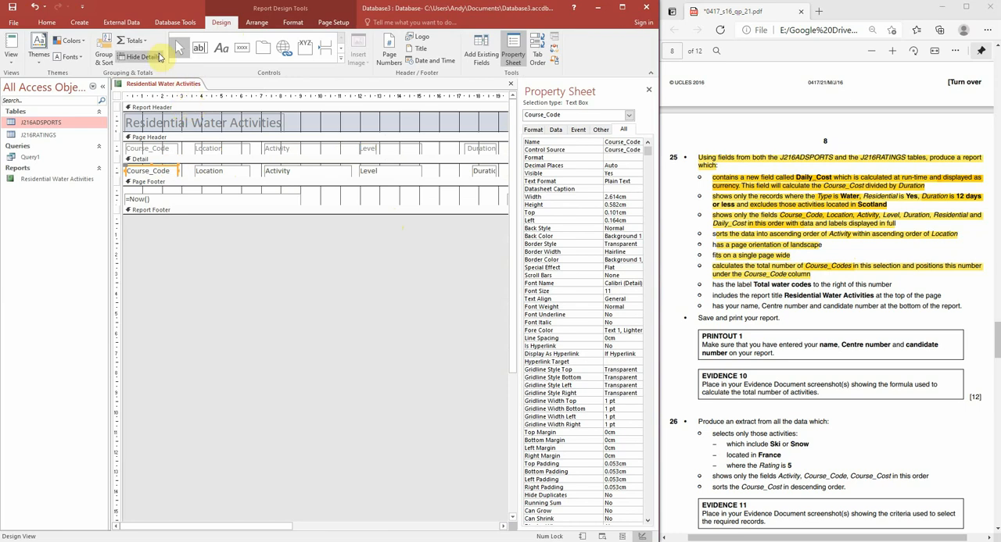
{"action": "left_click", "coordinate": [139, 41]}
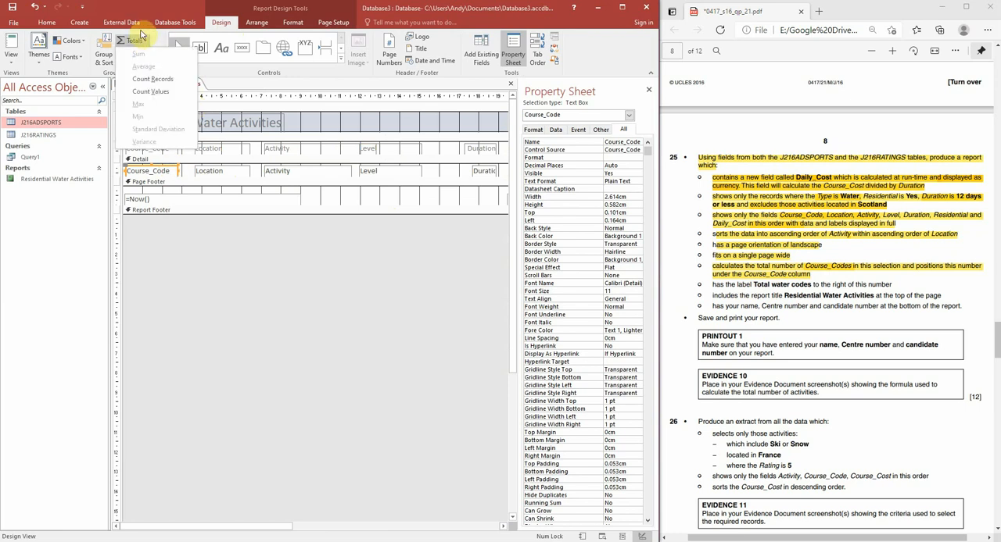
{"action": "left_click", "coordinate": [165, 161]}
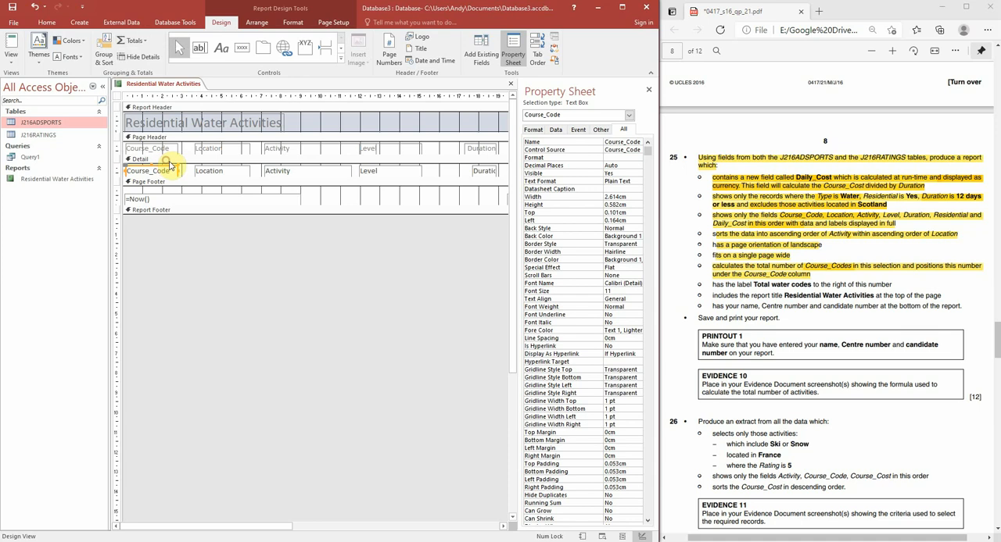
{"action": "left_click", "coordinate": [139, 148]}
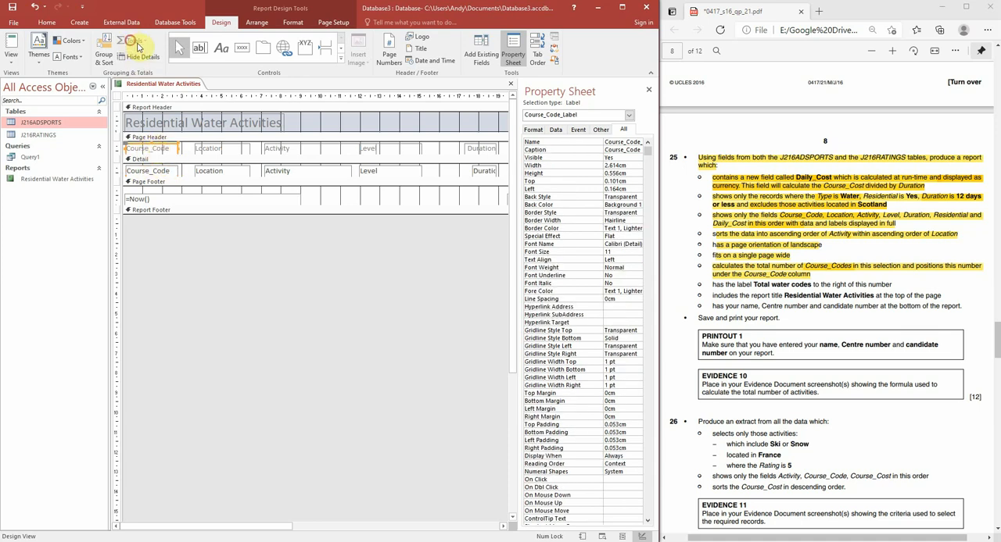
{"action": "left_click", "coordinate": [154, 172]}
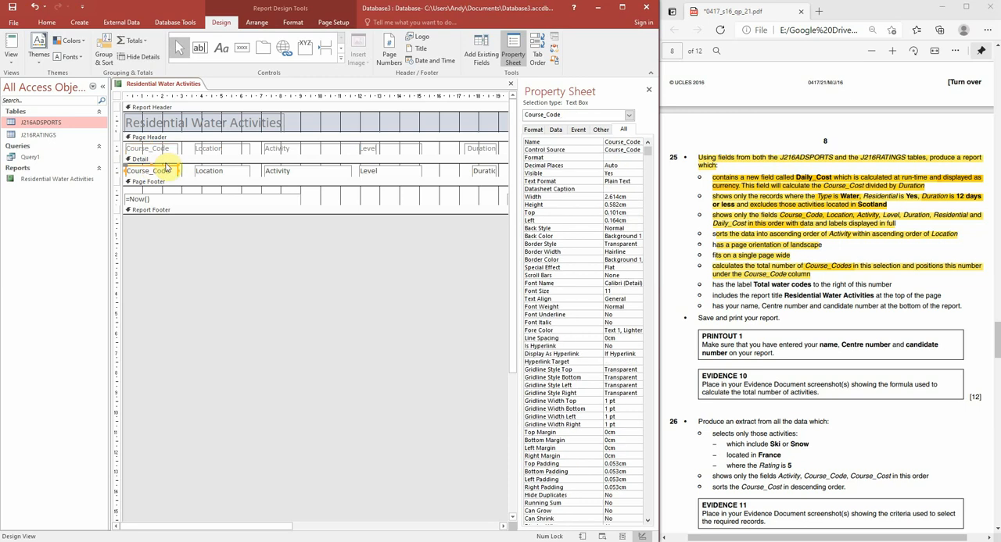
{"action": "left_click", "coordinate": [132, 40]}
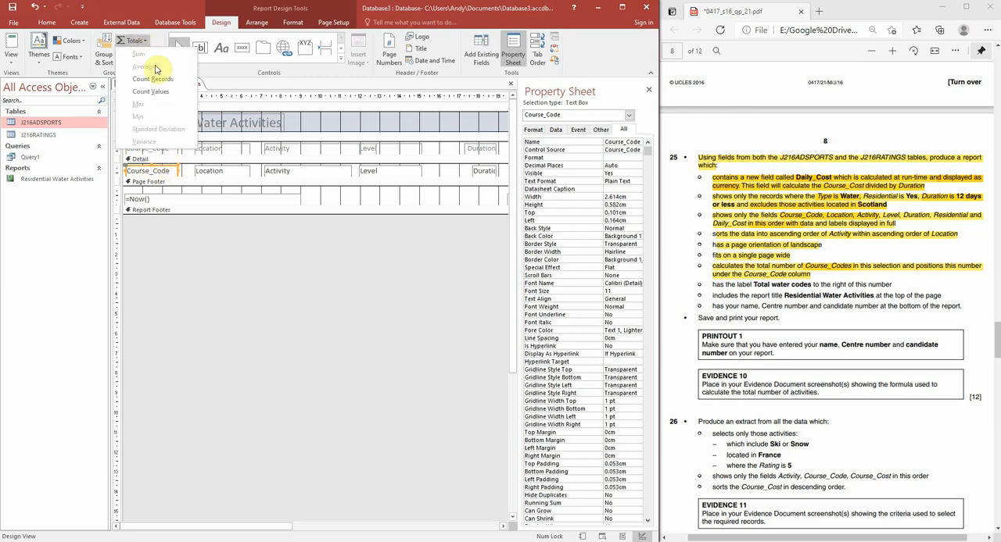
{"action": "left_click", "coordinate": [159, 80]}
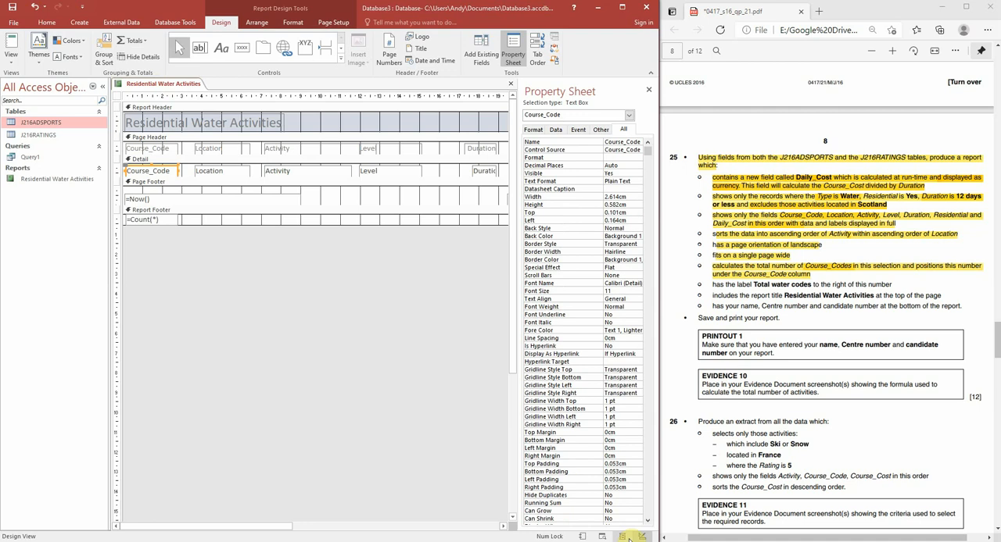
Step: Check the Course_Code total at the report's end in Report View and highlight question 25's total label requirement in the exam PDF
{"action": "left_click", "coordinate": [585, 537]}
{"action": "scroll", "coordinate": [316, 398], "scroll_direction": "down", "scroll_amount": 10}
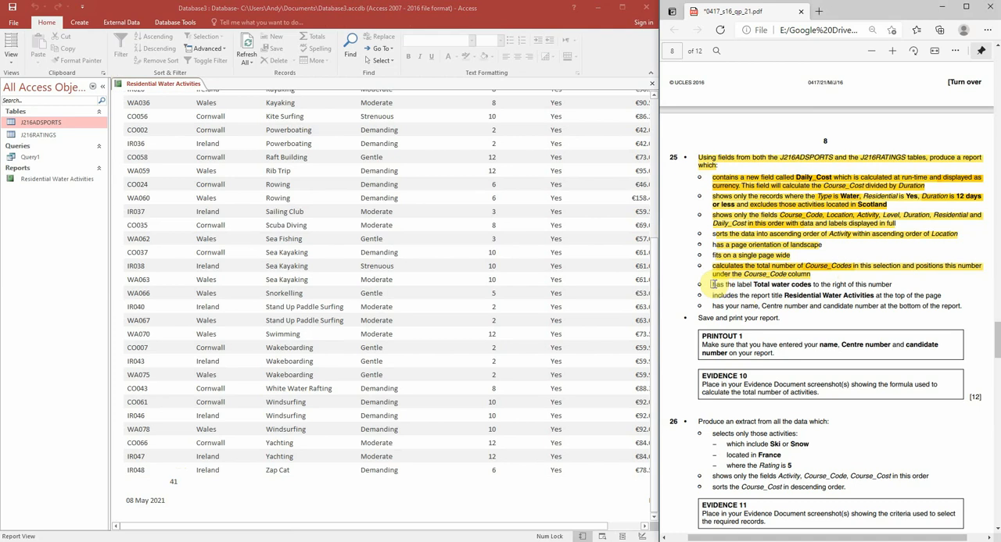
{"action": "left_click_drag", "start_coordinate": [713, 285], "coordinate": [750, 285]}
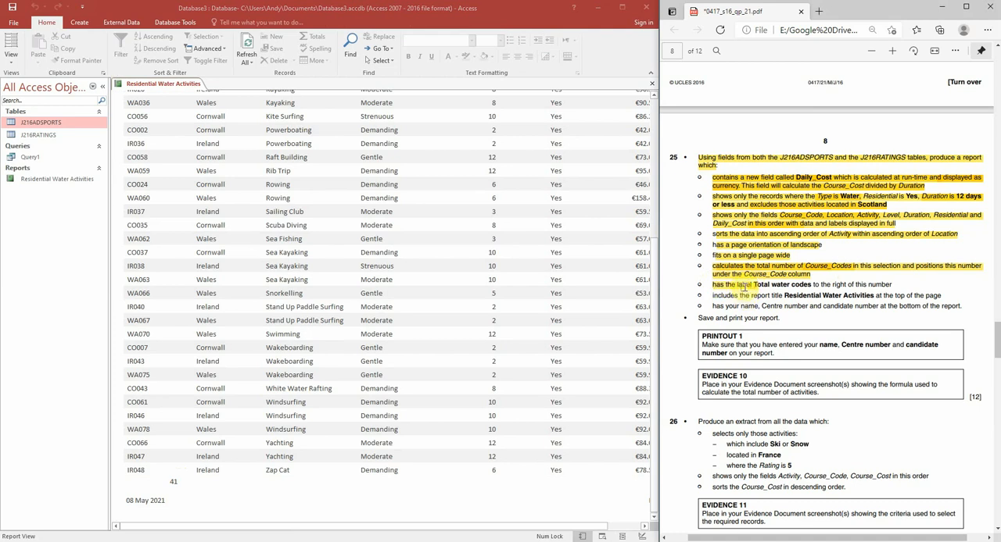
{"action": "left_click_drag", "start_coordinate": [712, 284], "coordinate": [813, 285]}
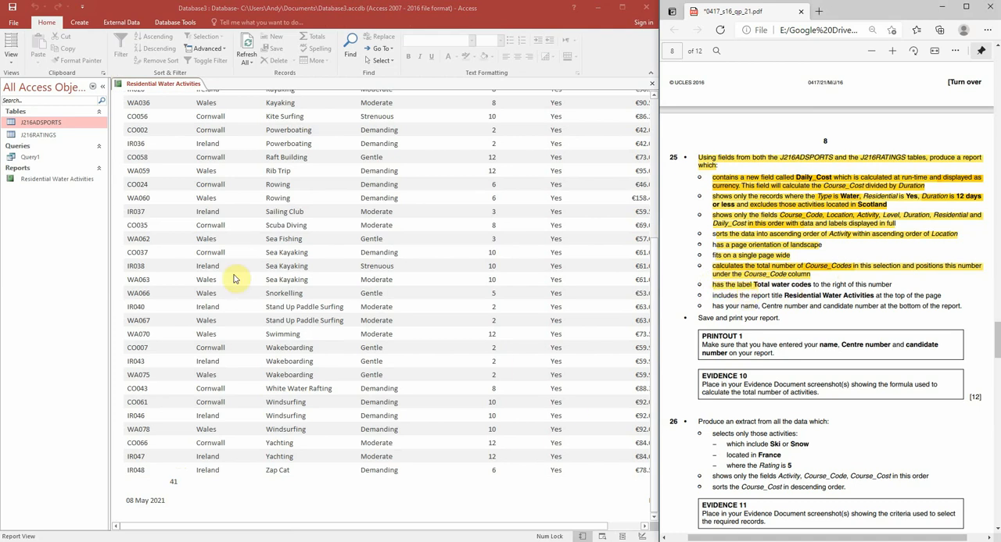
Step: Add a label about 6 cm wide reading Total Water Codes beside the count in the report footer, and check it in Report View
{"action": "left_click", "coordinate": [642, 536]}
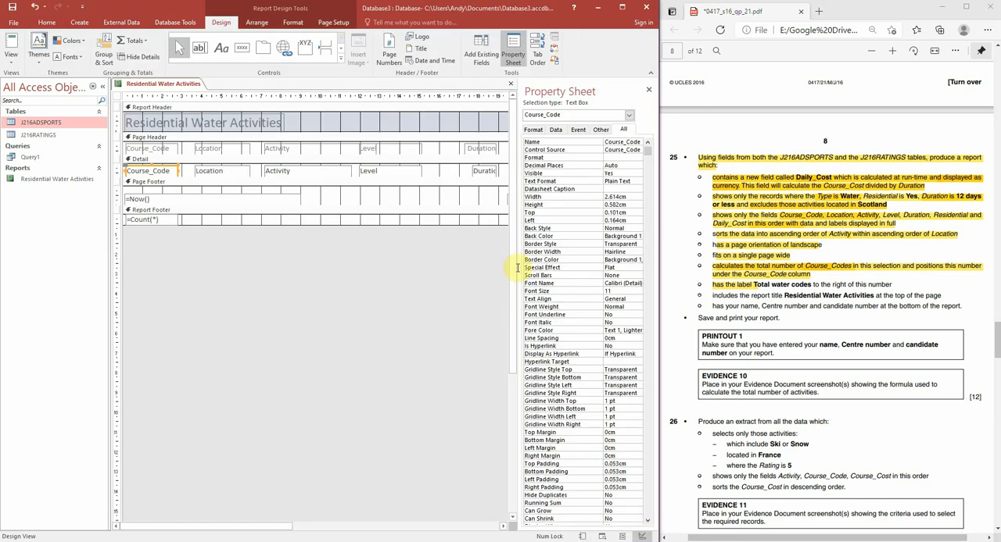
{"action": "left_click", "coordinate": [222, 51]}
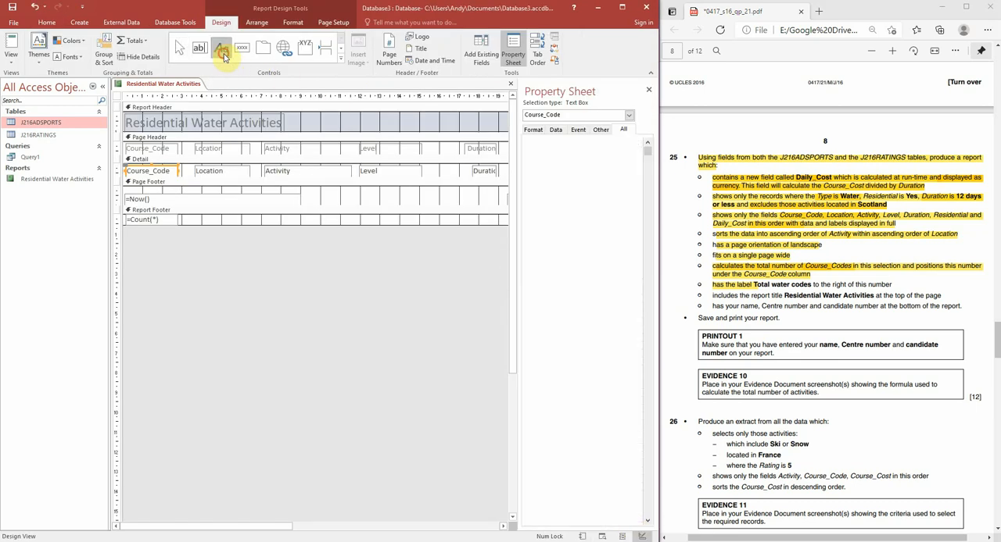
{"action": "left_click_drag", "start_coordinate": [183, 214], "coordinate": [310, 226]}
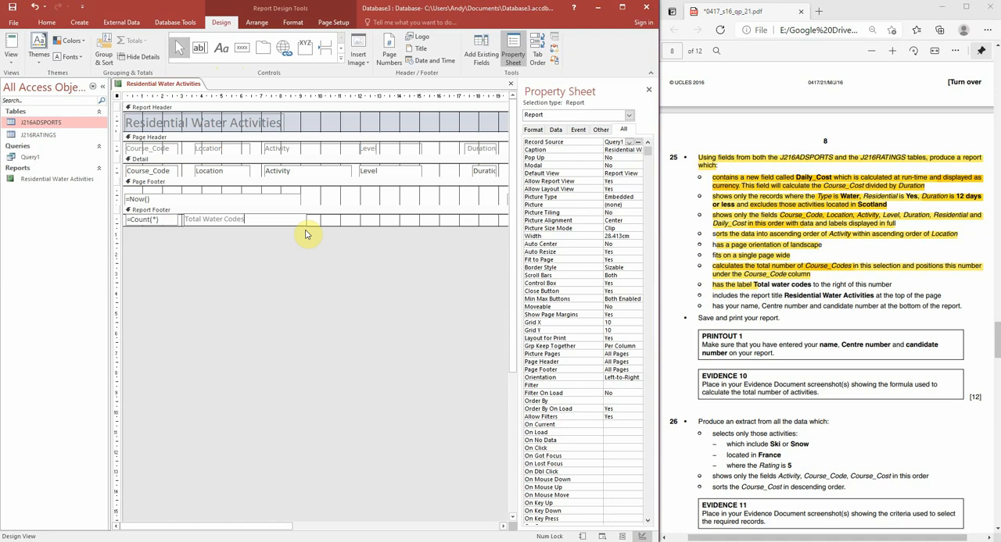
{"action": "left_click", "coordinate": [316, 276]}
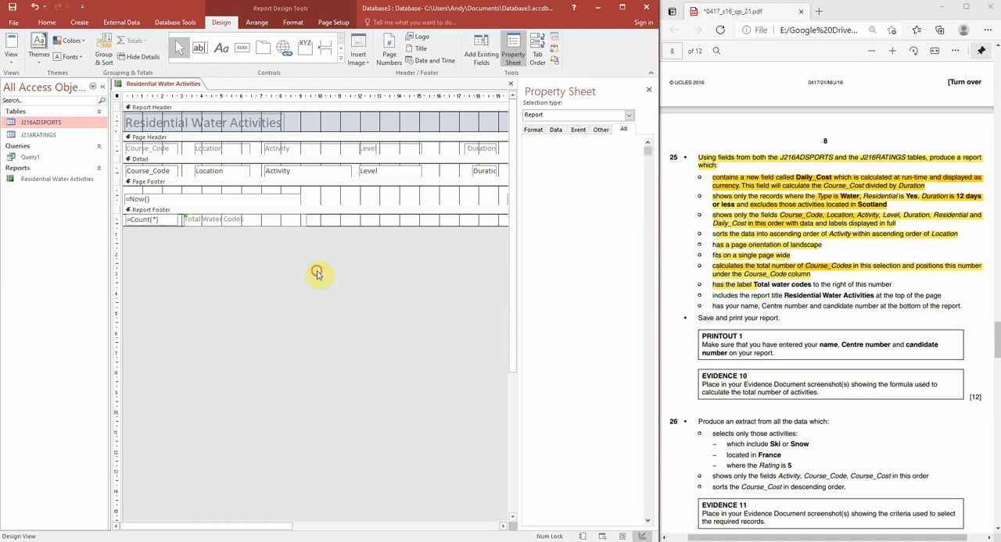
{"action": "left_click", "coordinate": [581, 537]}
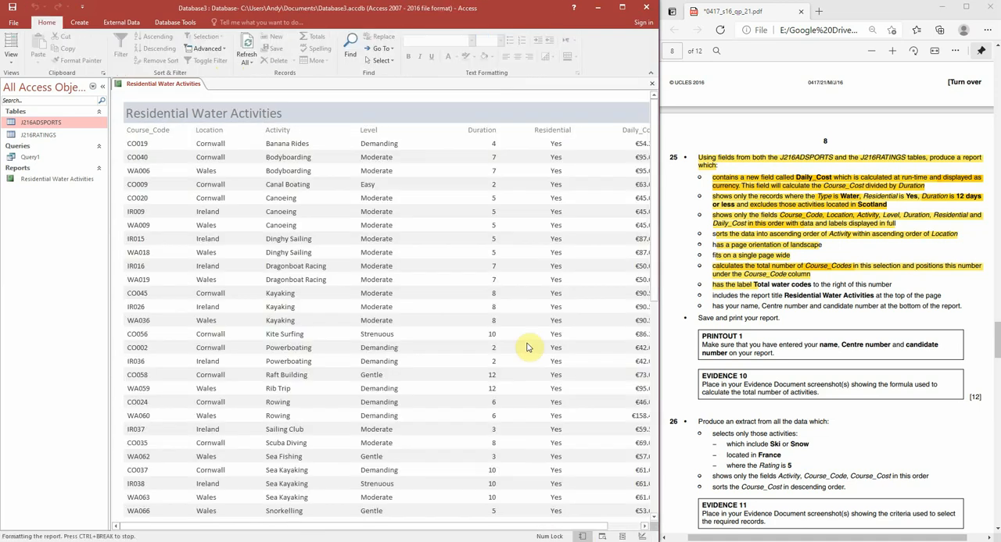
{"action": "left_click_drag", "start_coordinate": [469, 527], "coordinate": [406, 523]}
{"action": "scroll", "coordinate": [319, 388], "scroll_direction": "down", "scroll_amount": 1}
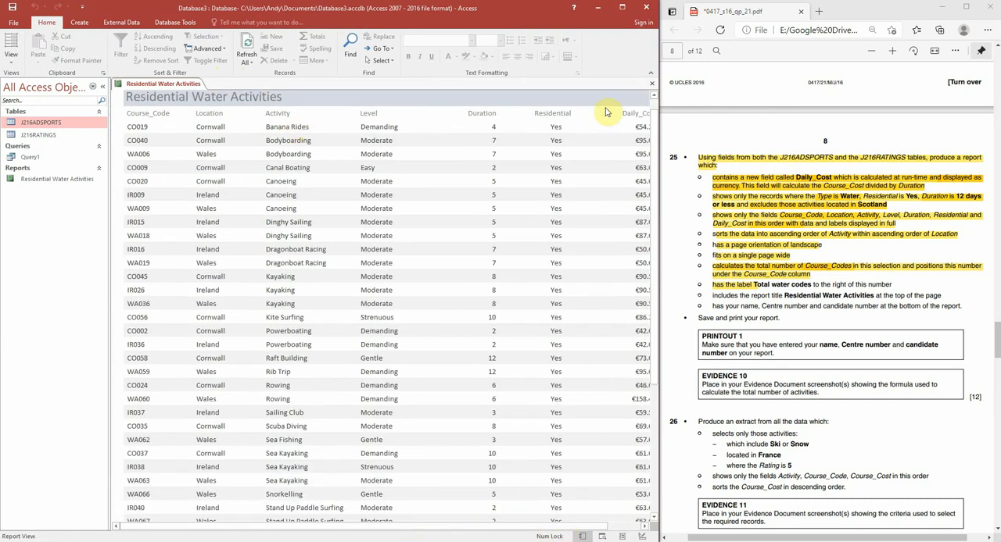
{"action": "scroll", "coordinate": [341, 373], "scroll_direction": "down", "scroll_amount": 5}
{"action": "scroll", "coordinate": [342, 378], "scroll_direction": "down", "scroll_amount": 3}
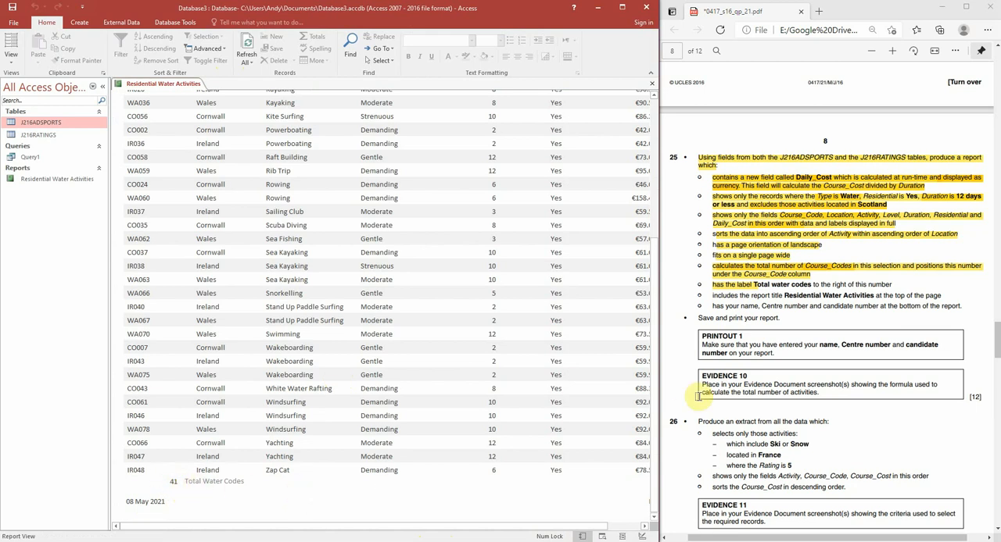
Step: Add a label about 5 cm wide containing the candidate's name to the report footer, past Total Water Codes, and check it in Report View
{"action": "left_click", "coordinate": [641, 536]}
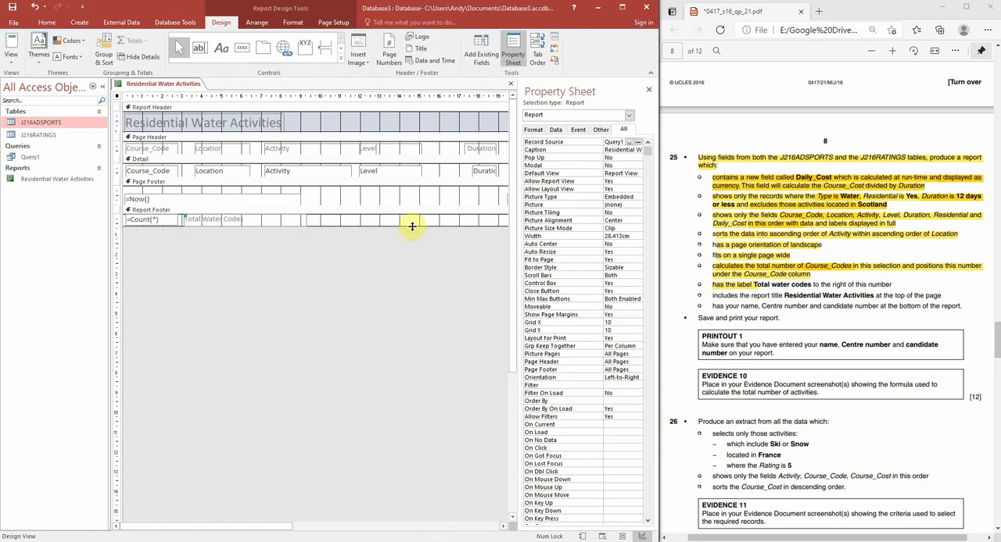
{"action": "left_click", "coordinate": [222, 49]}
{"action": "left_click_drag", "start_coordinate": [377, 216], "coordinate": [479, 226]}
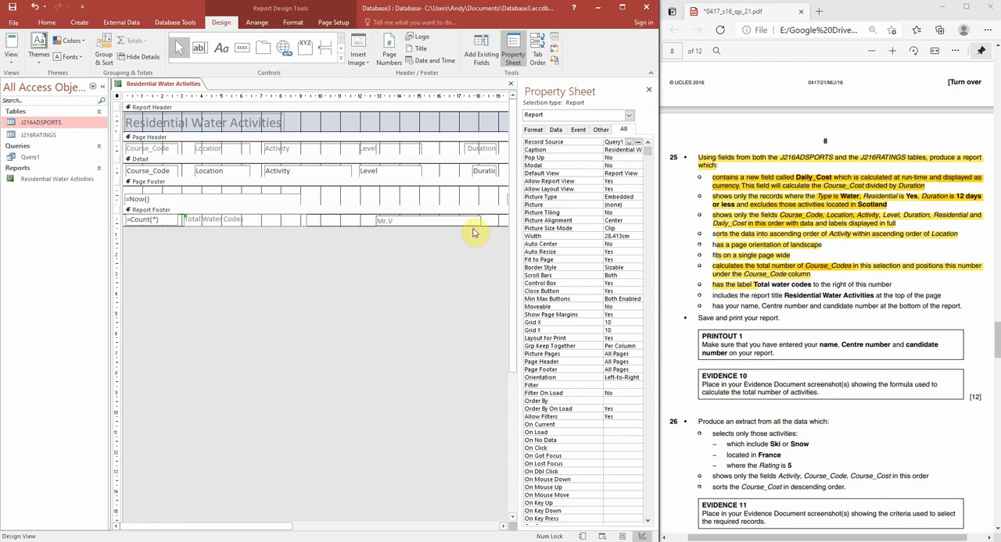
{"action": "left_click", "coordinate": [409, 252]}
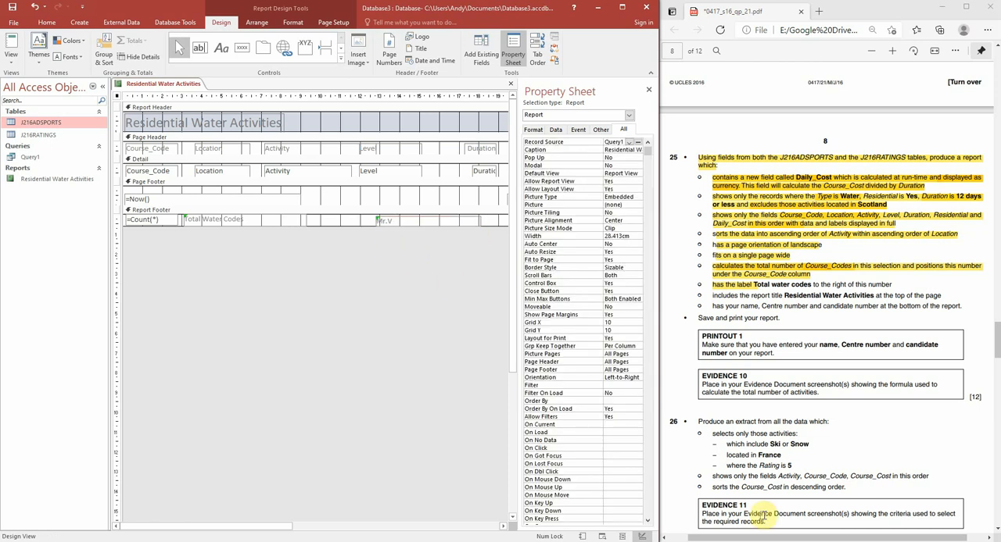
{"action": "left_click", "coordinate": [582, 536]}
{"action": "scroll", "coordinate": [512, 336], "scroll_direction": "down", "scroll_amount": 3}
{"action": "scroll", "coordinate": [512, 335], "scroll_direction": "down", "scroll_amount": 4}
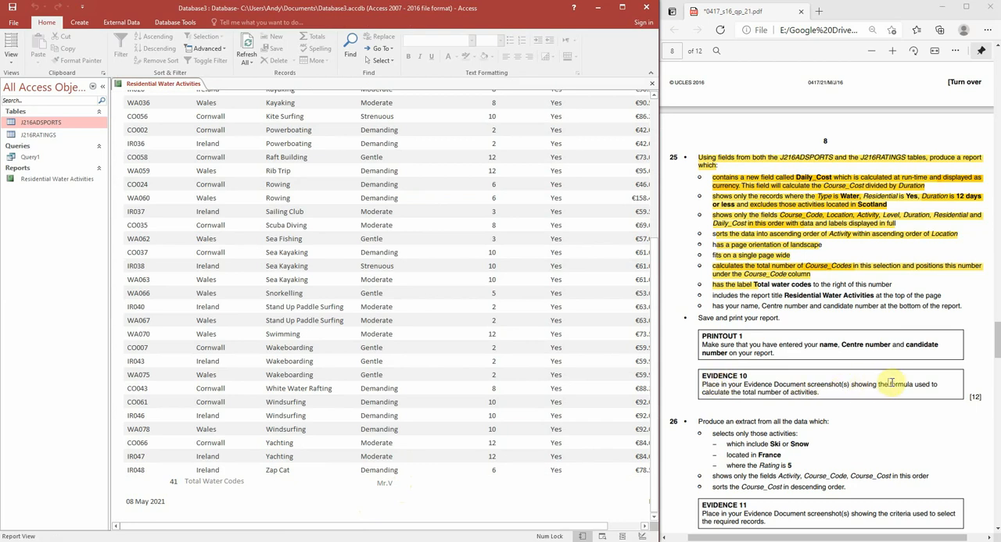
Step: Capture the =Count(*) box and Total Water Codes label in Design View and paste the screenshot below the relationships picture in Word's Document1
{"action": "left_click", "coordinate": [644, 536]}
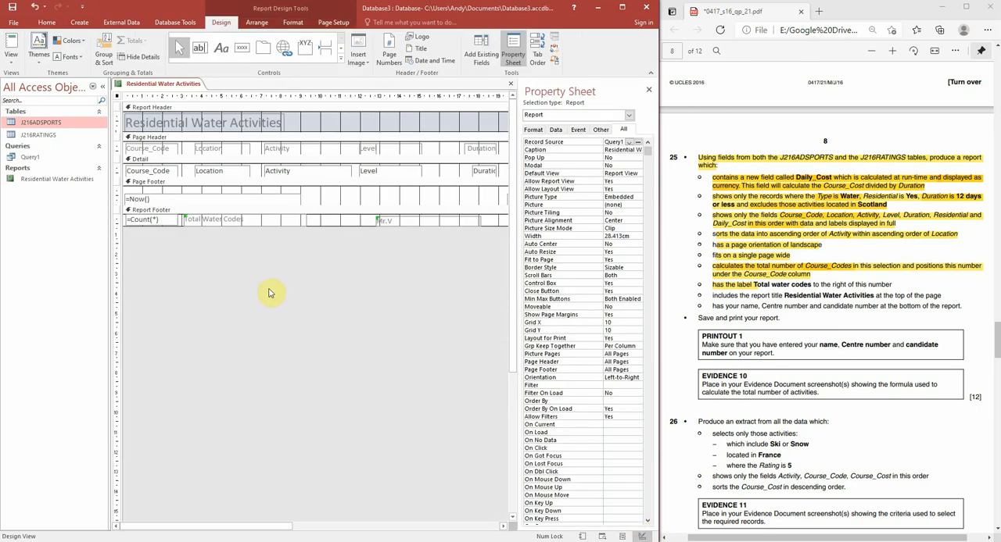
{"action": "key", "text": "super+shift+s"}
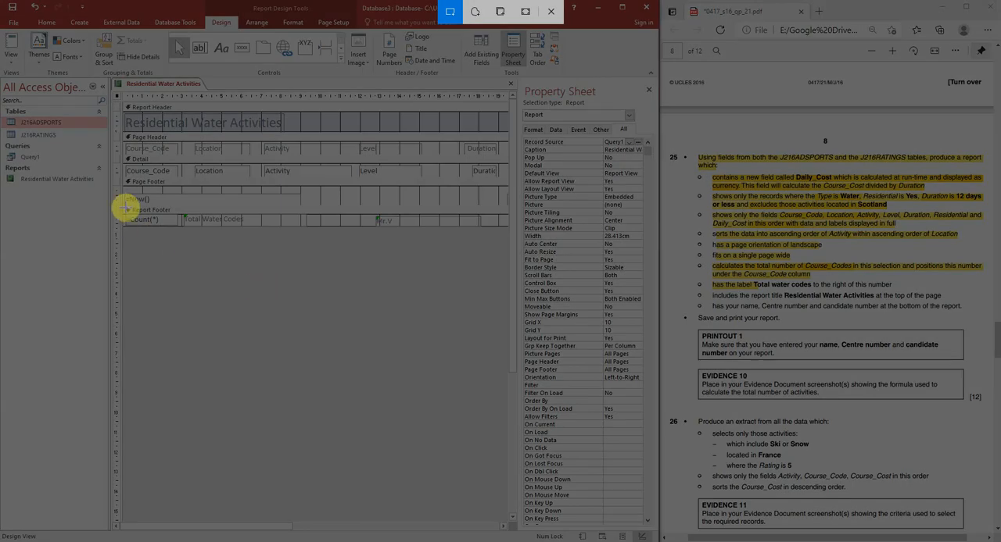
{"action": "left_click_drag", "start_coordinate": [125, 208], "coordinate": [283, 235]}
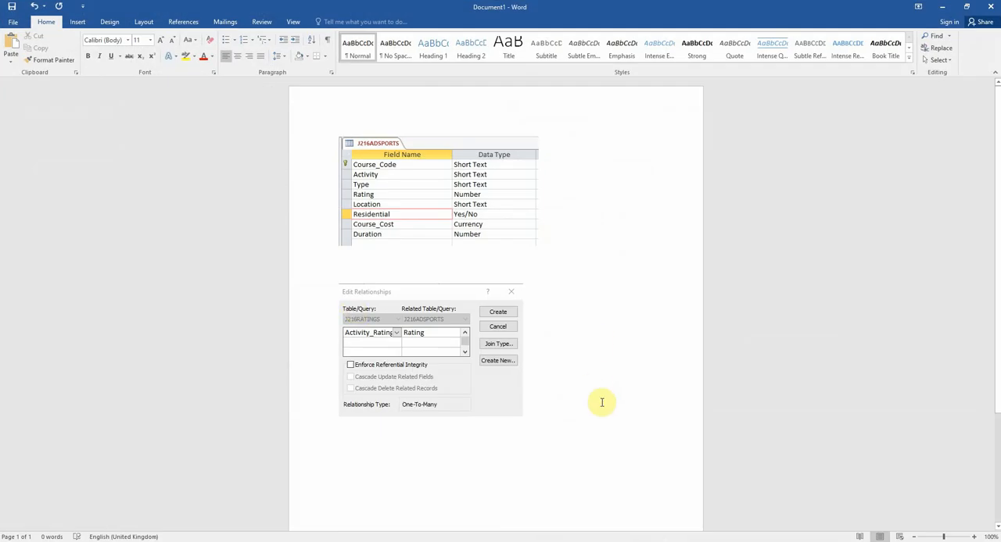
{"action": "key", "text": "ctrl+v"}
{"action": "scroll", "coordinate": [583, 418], "scroll_direction": "down", "scroll_amount": 3}
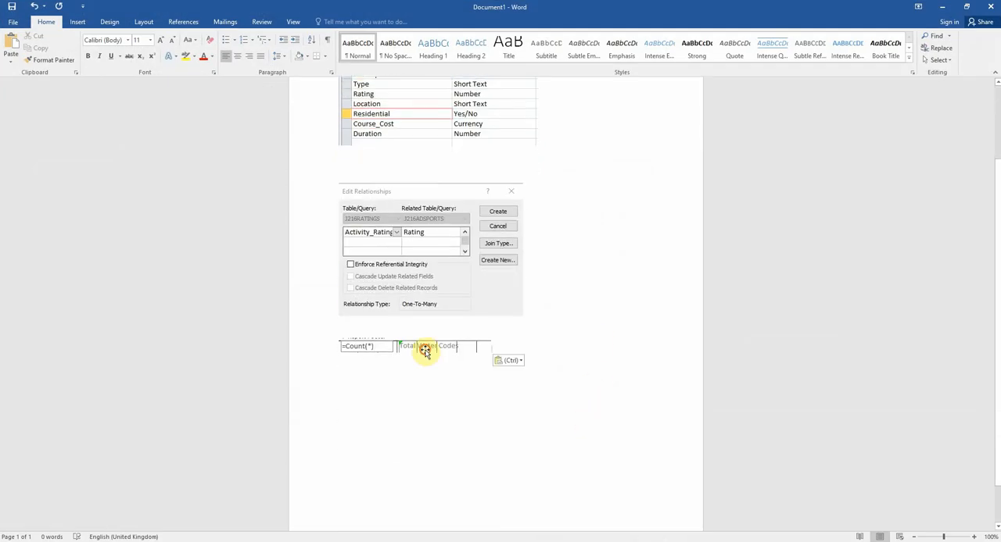
Step: Enlarge the pasted report footer screenshot proportionally to about twice its size so the count formula is readable
{"action": "left_click", "coordinate": [437, 348]}
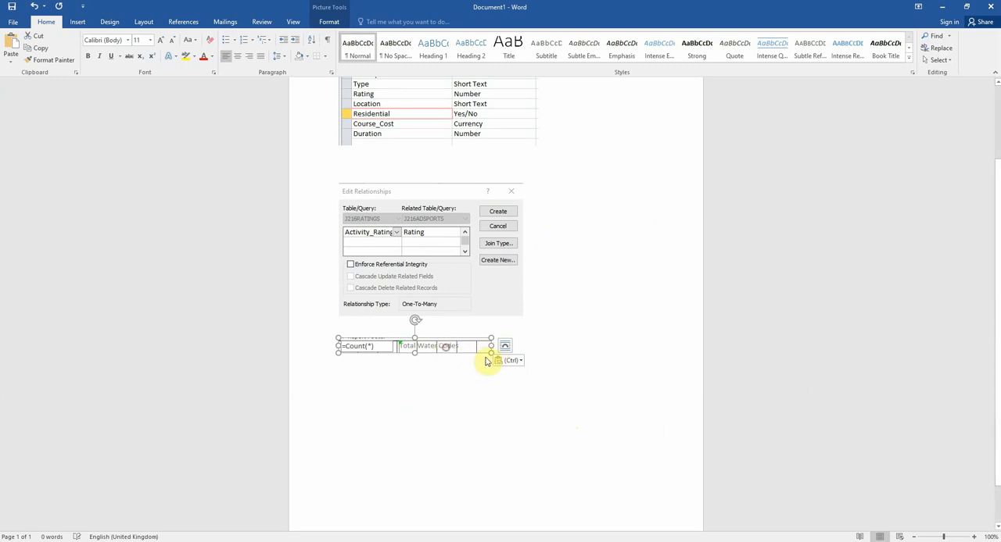
{"action": "left_click", "coordinate": [497, 384]}
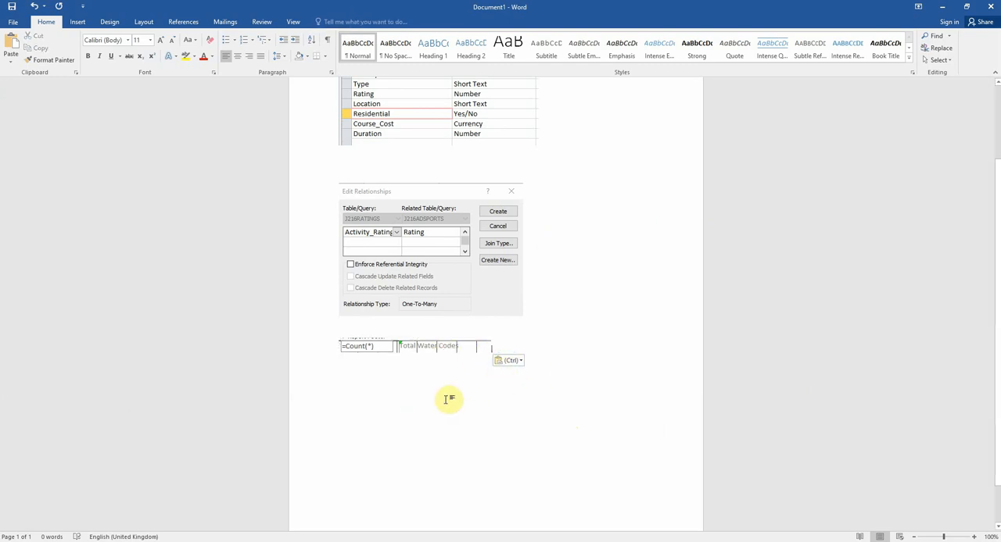
{"action": "left_click", "coordinate": [445, 354]}
{"action": "left_click_drag", "start_coordinate": [487, 357], "coordinate": [505, 366]}
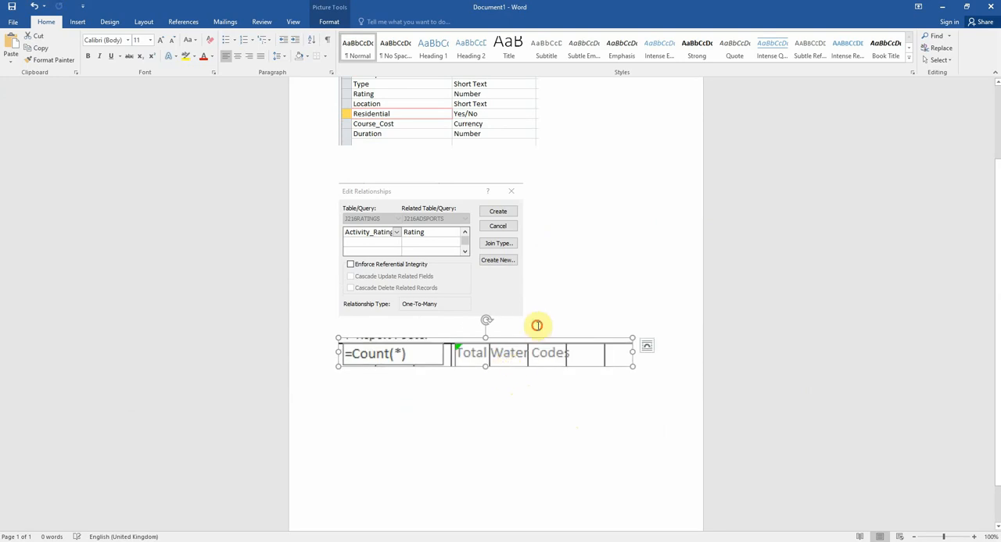
{"action": "left_click", "coordinate": [588, 316]}
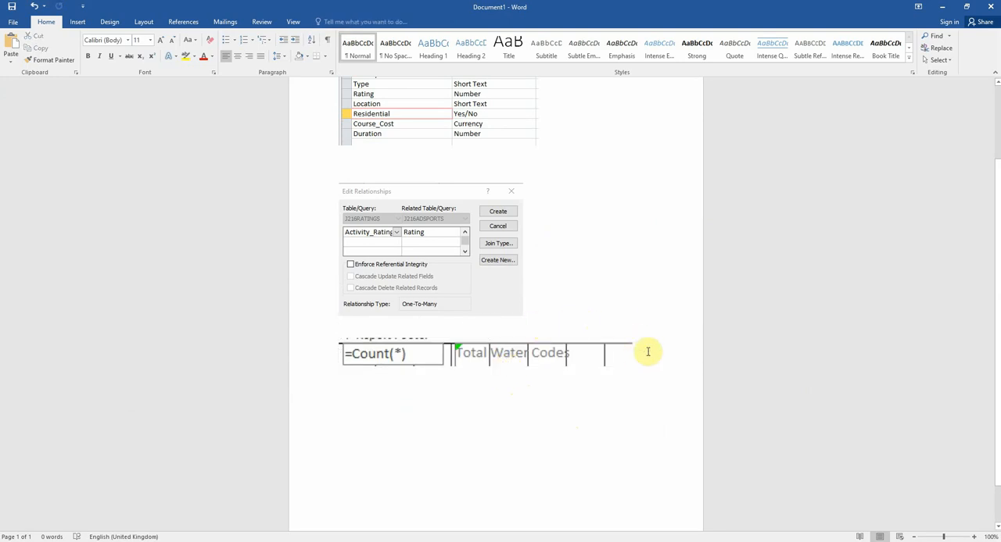